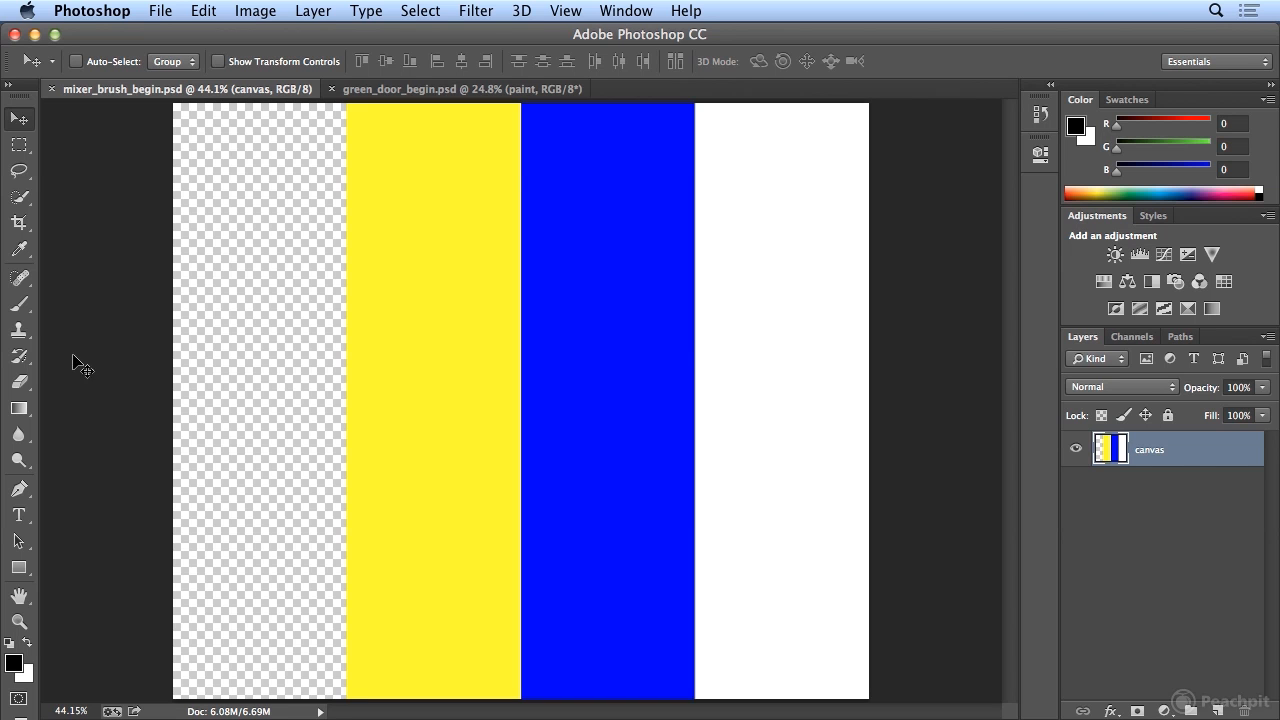
Step: Select the Mixer Brush Tool with the fan-shaped bristle tip in the third row of presets, sized 25 px
click(21, 310)
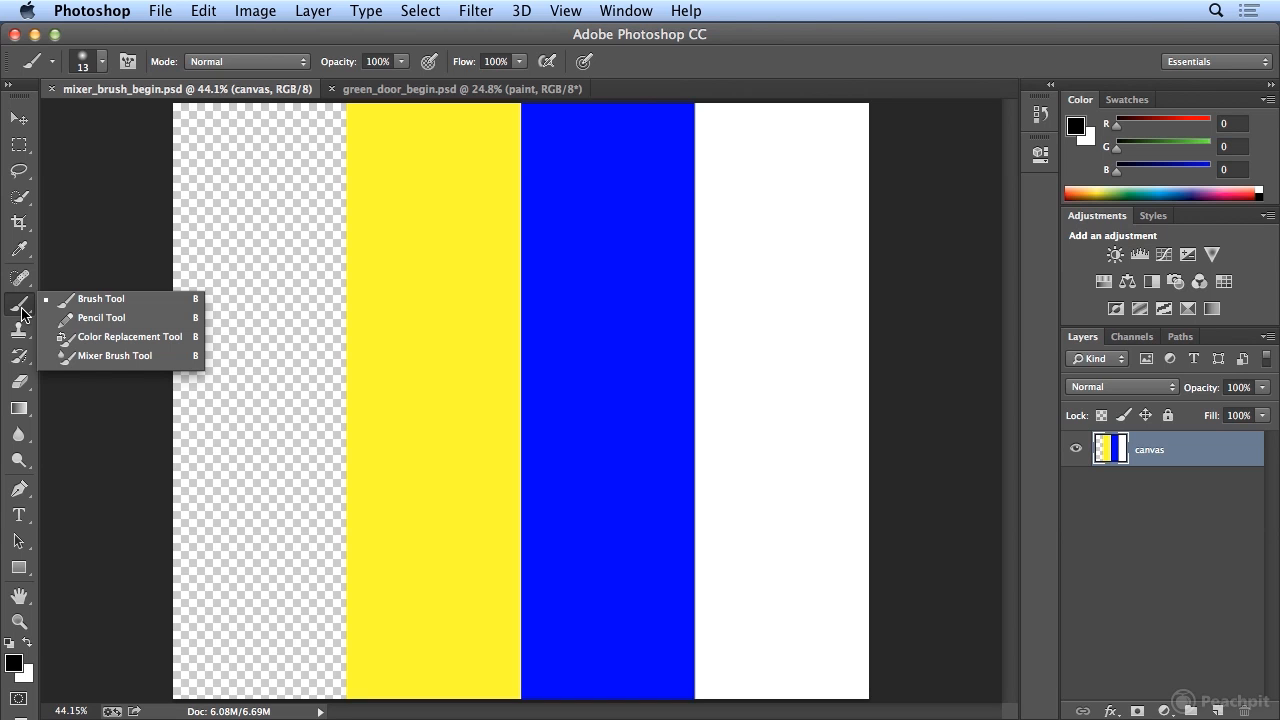
click(93, 357)
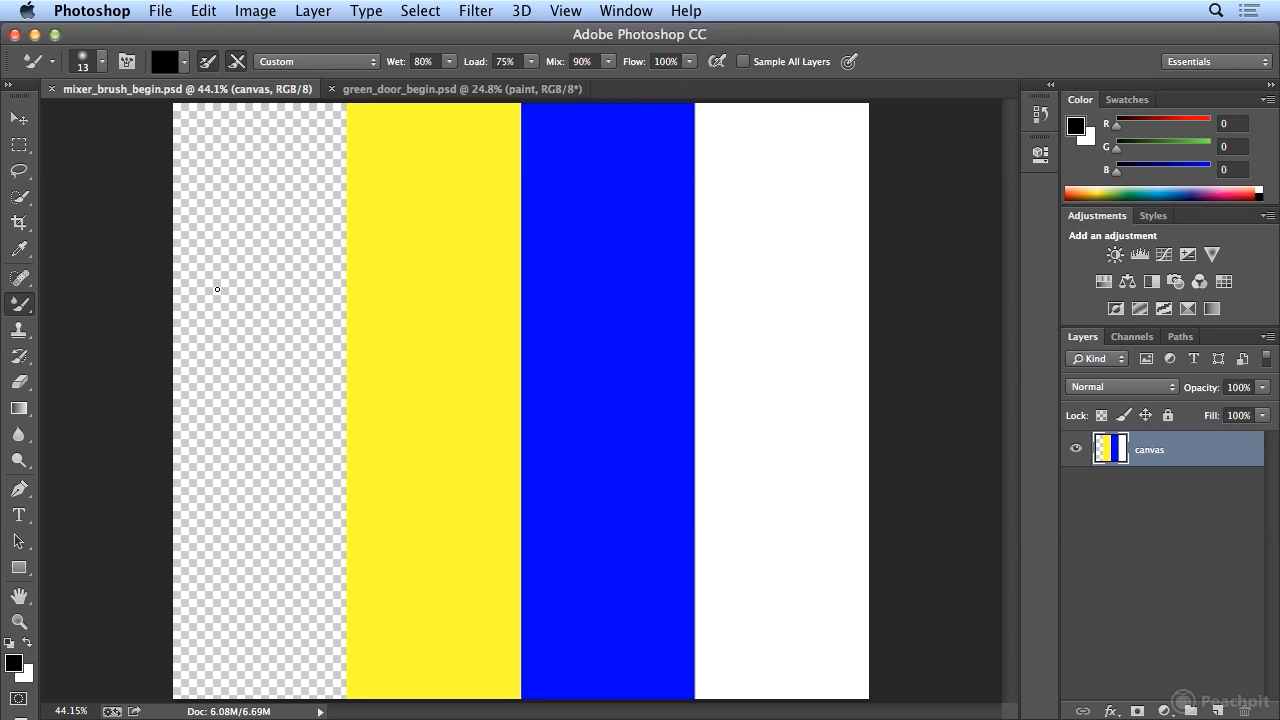
click(102, 62)
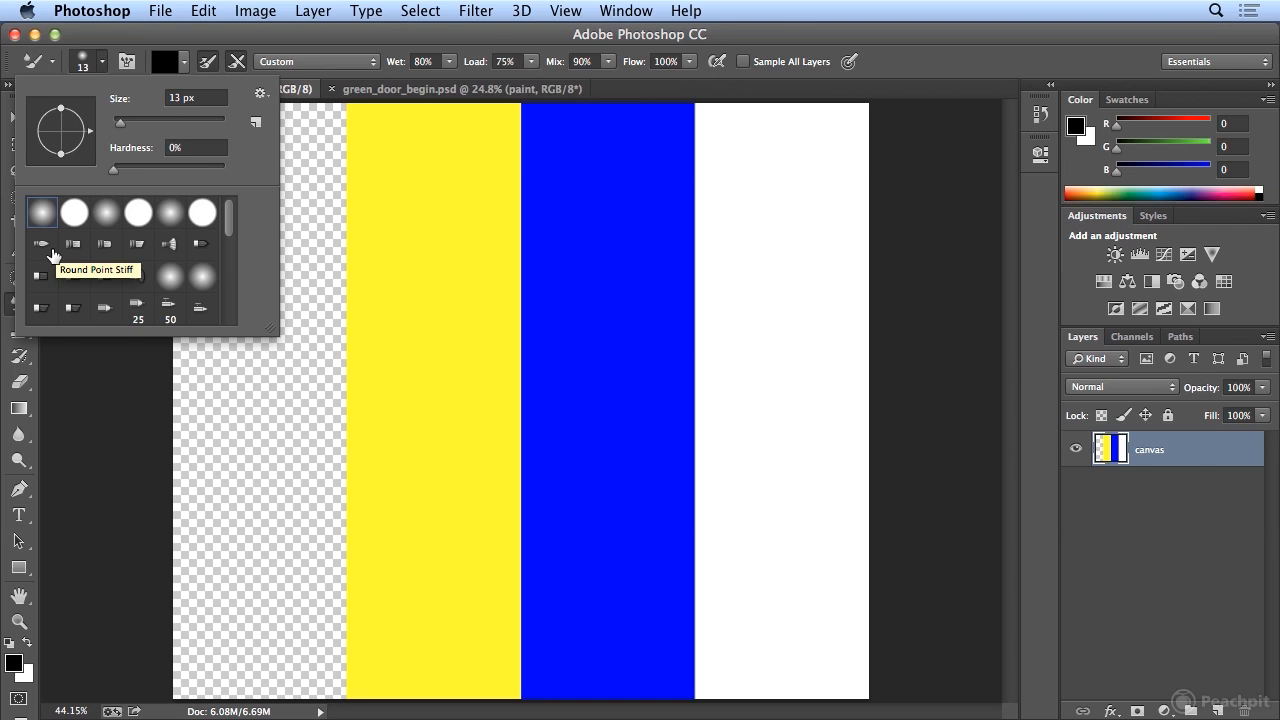
scroll(146, 266, down, 3)
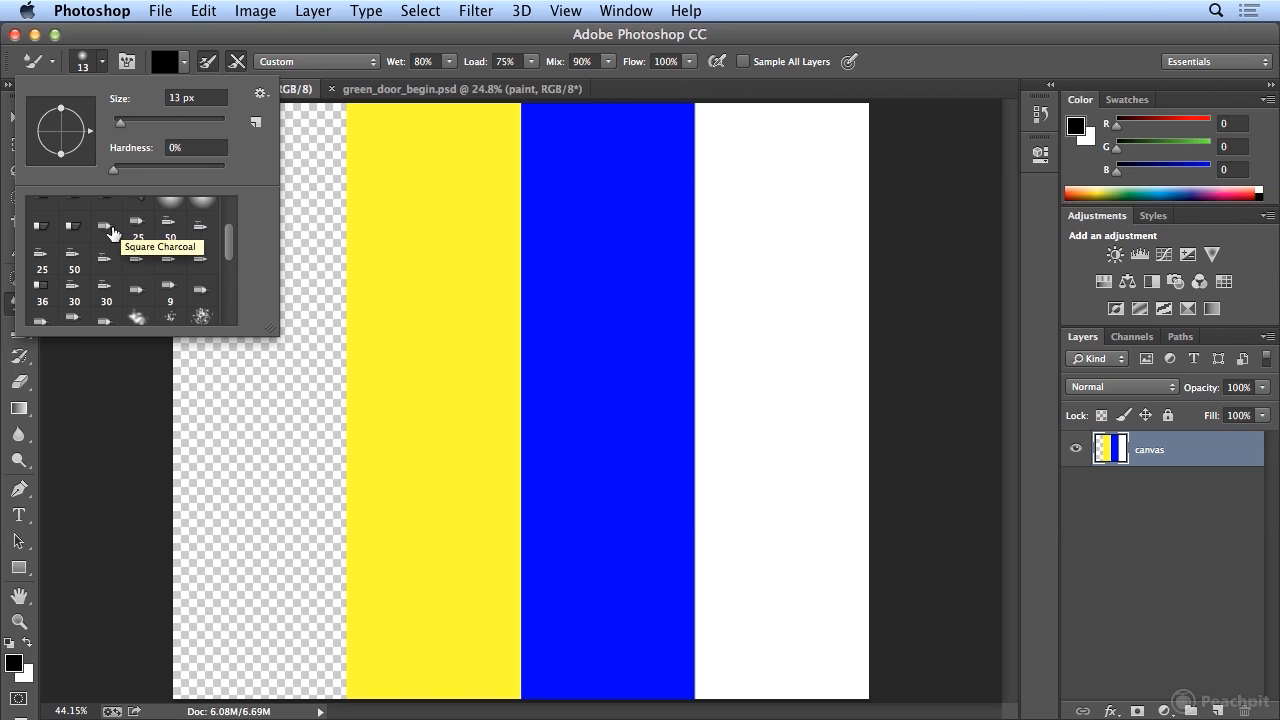
scroll(205, 236, up, 3)
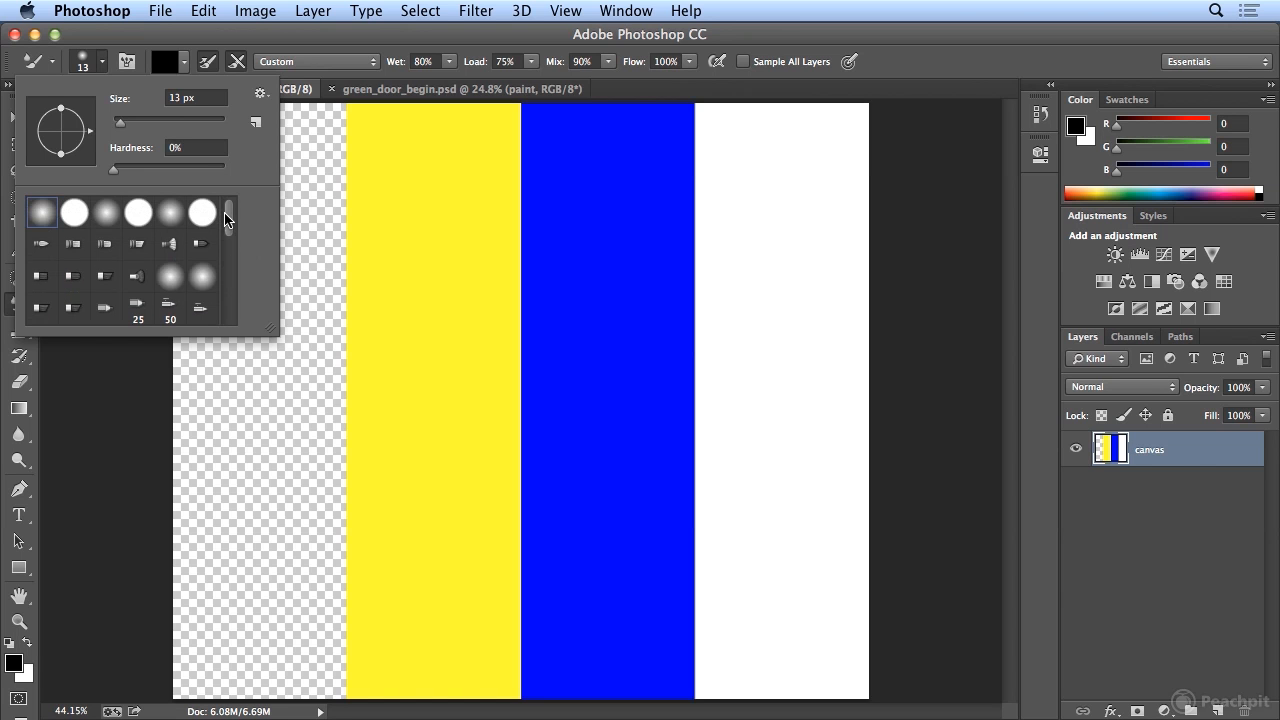
click(138, 276)
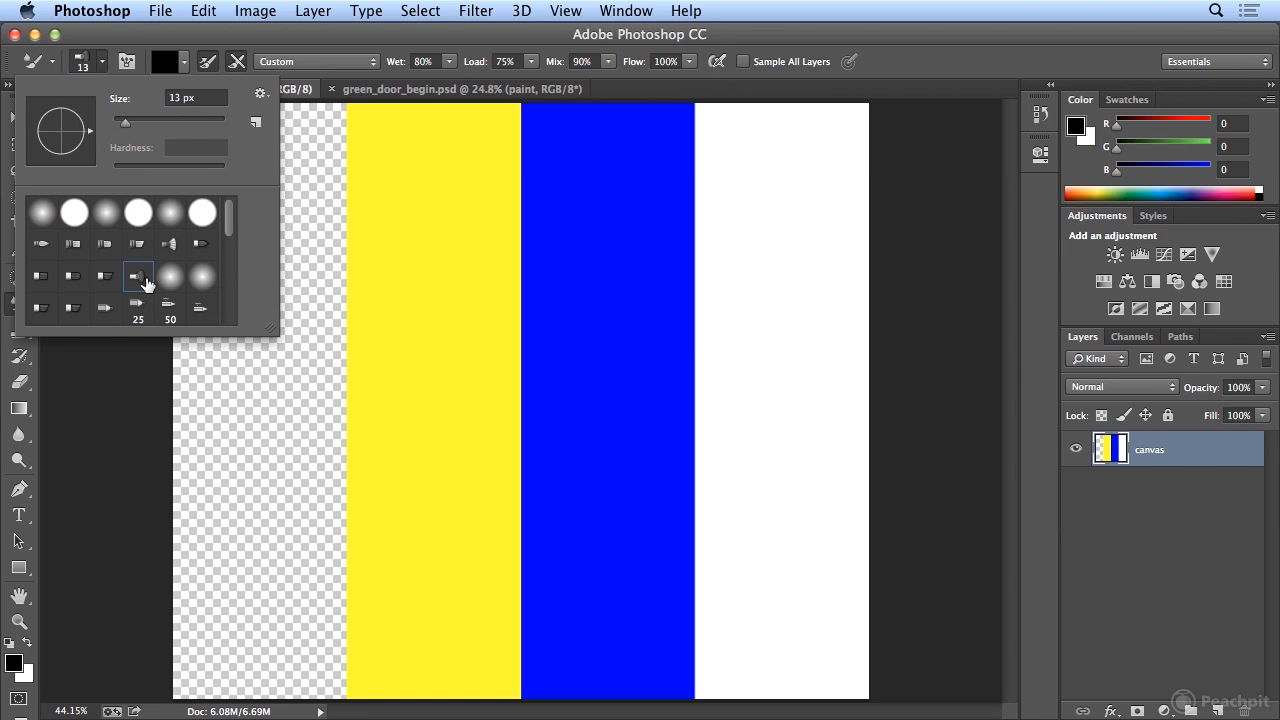
click(135, 124)
drag(135, 124, 138, 127)
click(913, 62)
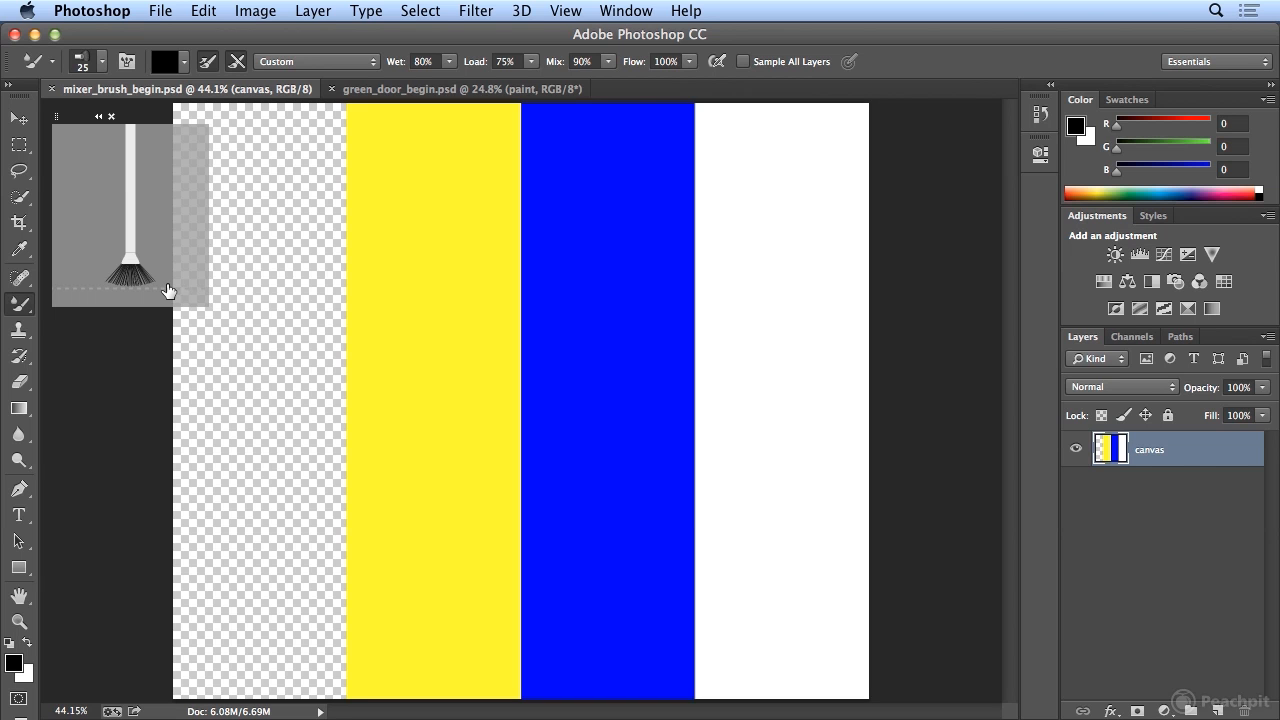
Step: Apply the Dry mixer preset, choose red, and paint a horizontal stroke across the top of the colour stripes
click(295, 62)
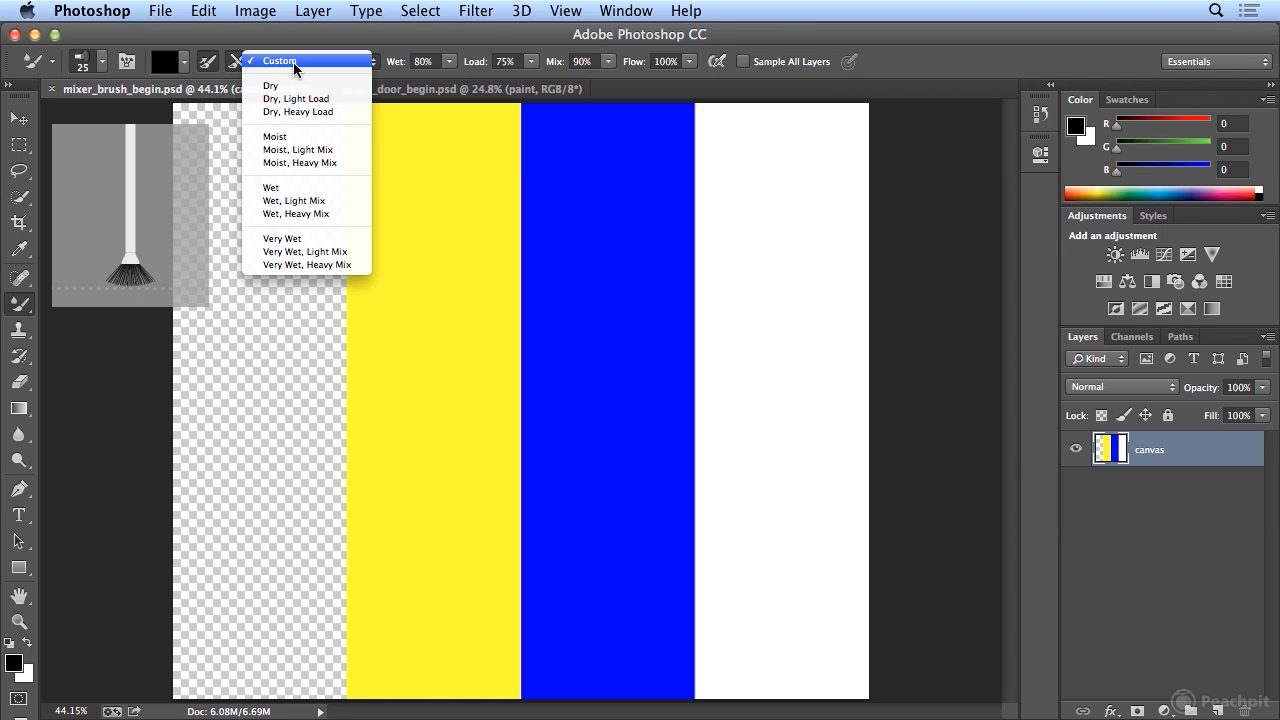
click(290, 86)
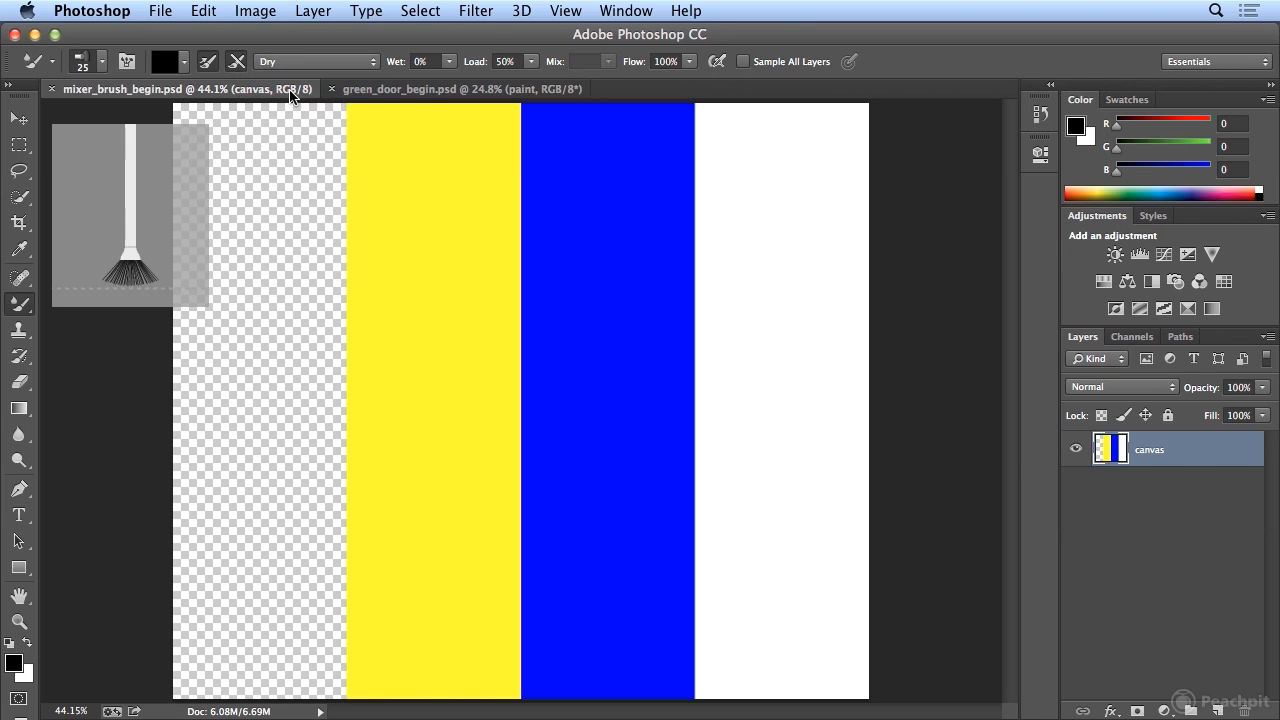
click(1125, 100)
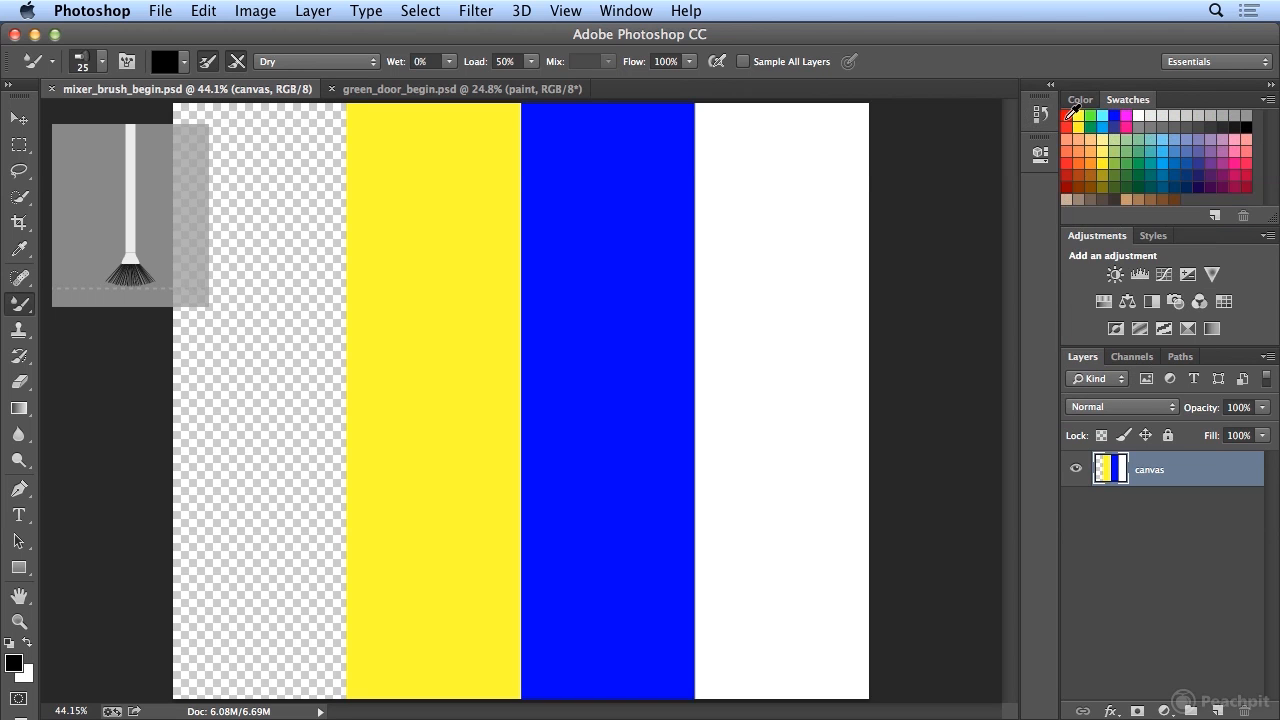
click(1067, 116)
drag(255, 152, 815, 156)
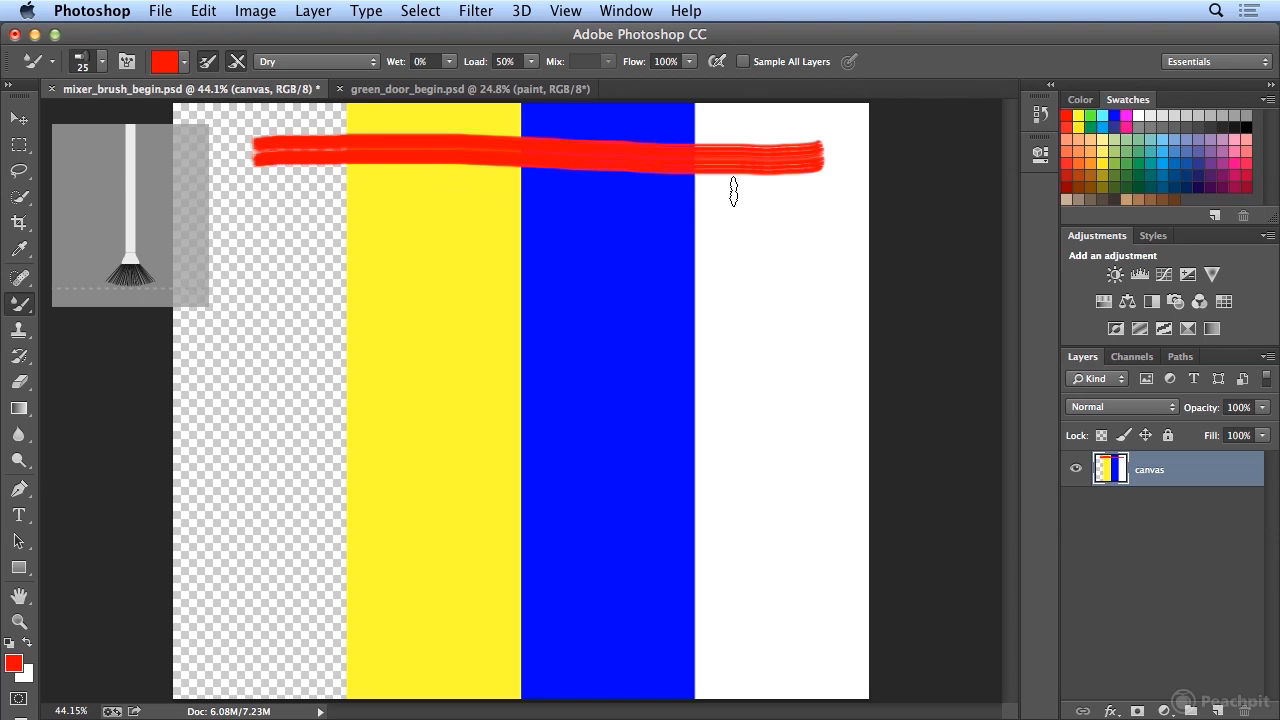
Step: Apply the Moist mixer preset and paint a second red stroke across the stripes below the first
click(338, 60)
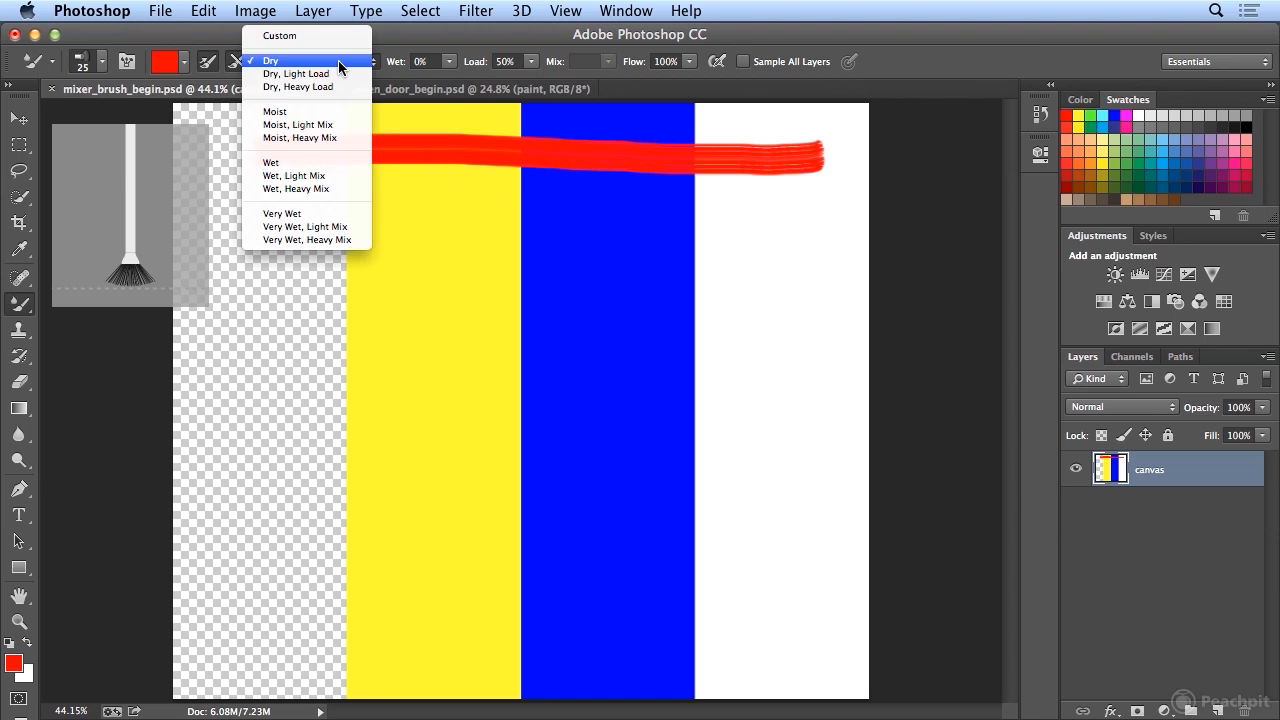
click(330, 114)
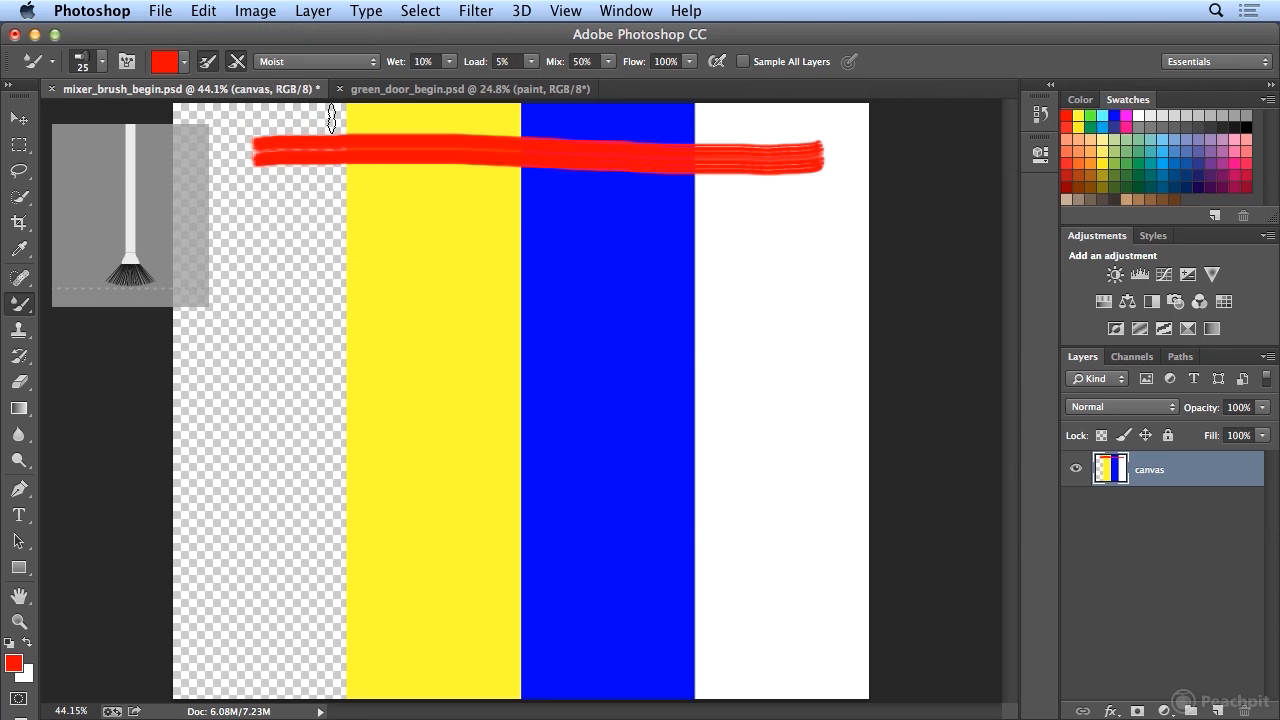
drag(258, 213, 880, 224)
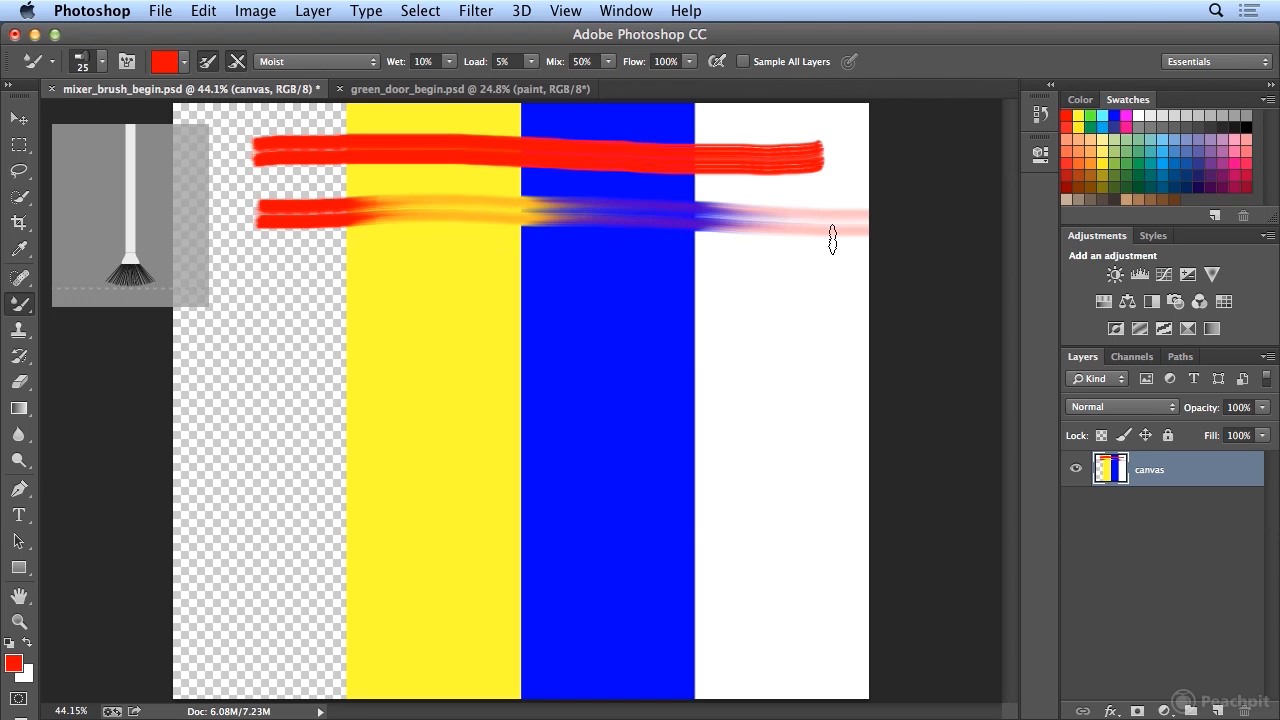
Step: Apply the Wet mixer preset and paint a third red stroke across the stripes below the Moist one
click(337, 61)
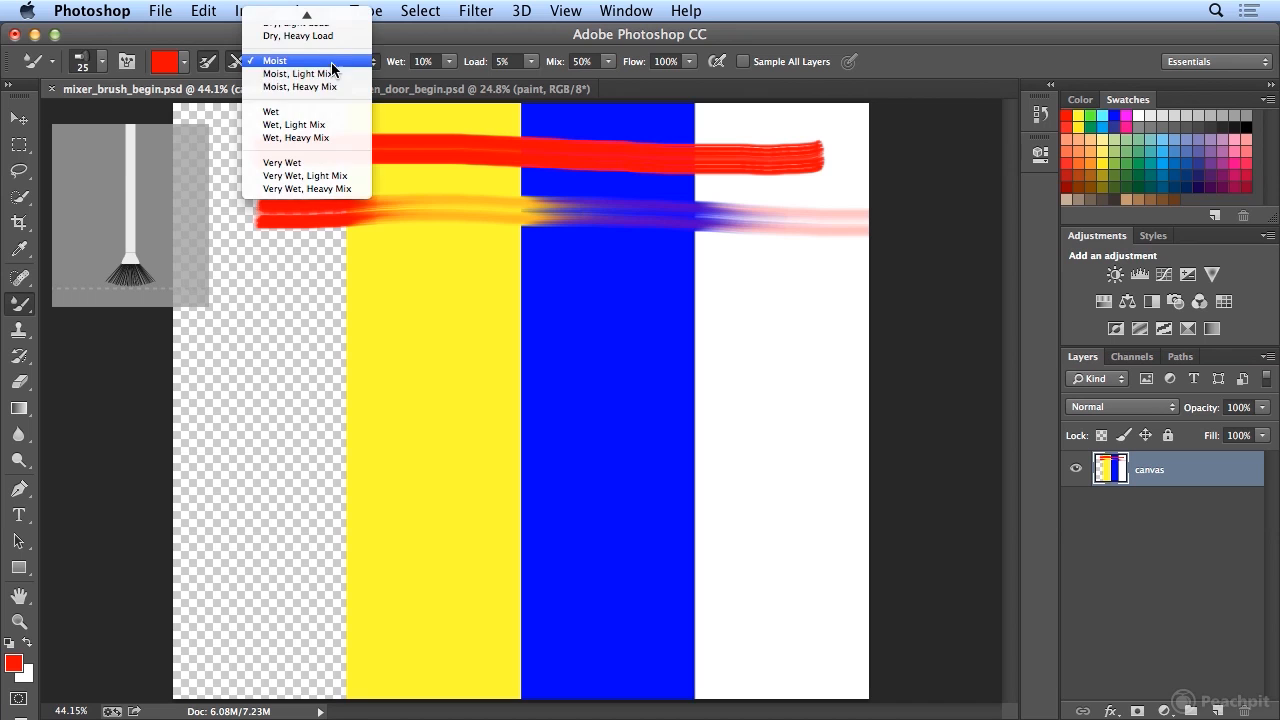
click(327, 111)
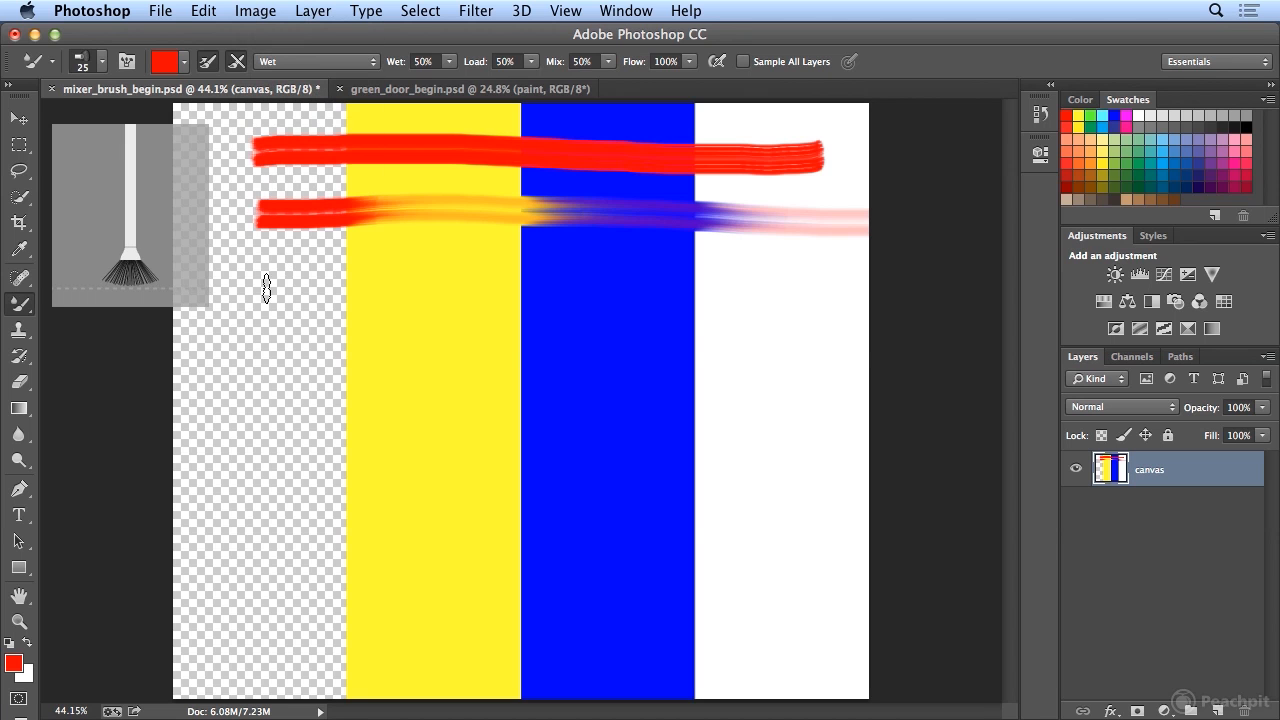
mouse_move(265, 291)
mouse_down()
mouse_move(857, 308)
mouse_move(807, 303)
mouse_up()
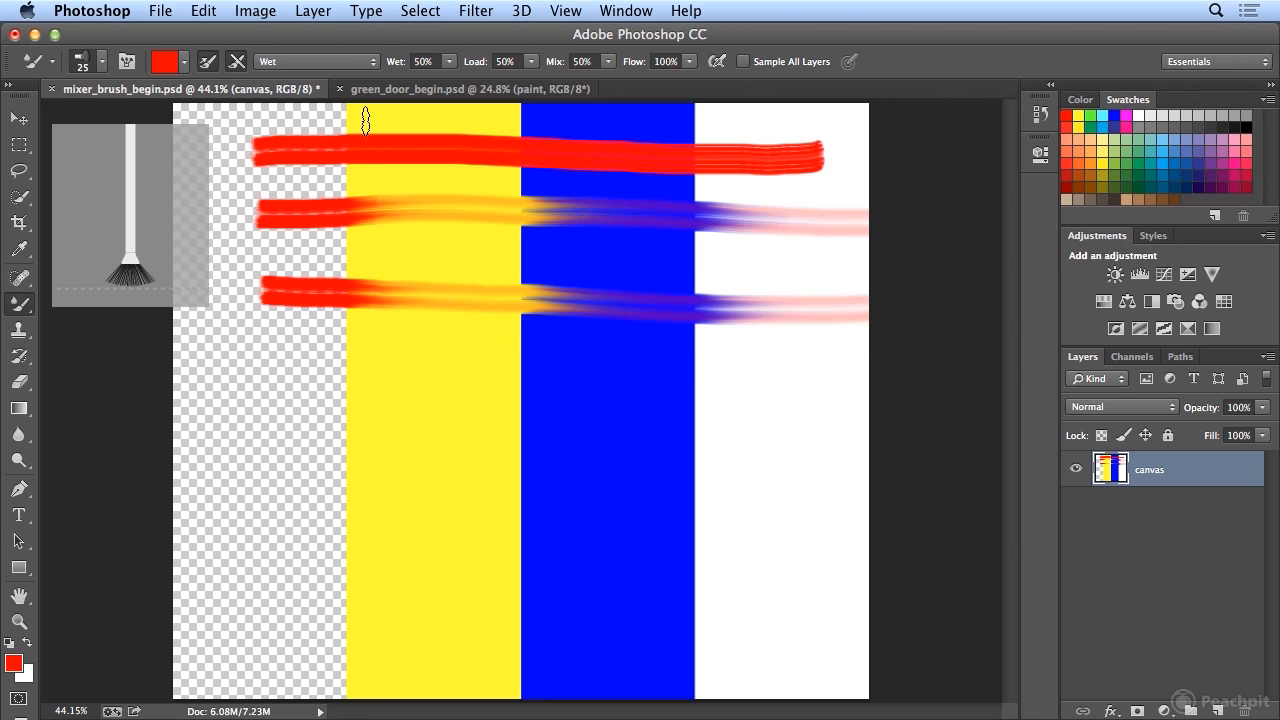
Step: Apply the Very Wet mixer preset and paint a fourth red stroke across the stripes below the Wet one
click(342, 62)
click(330, 113)
drag(271, 388, 903, 393)
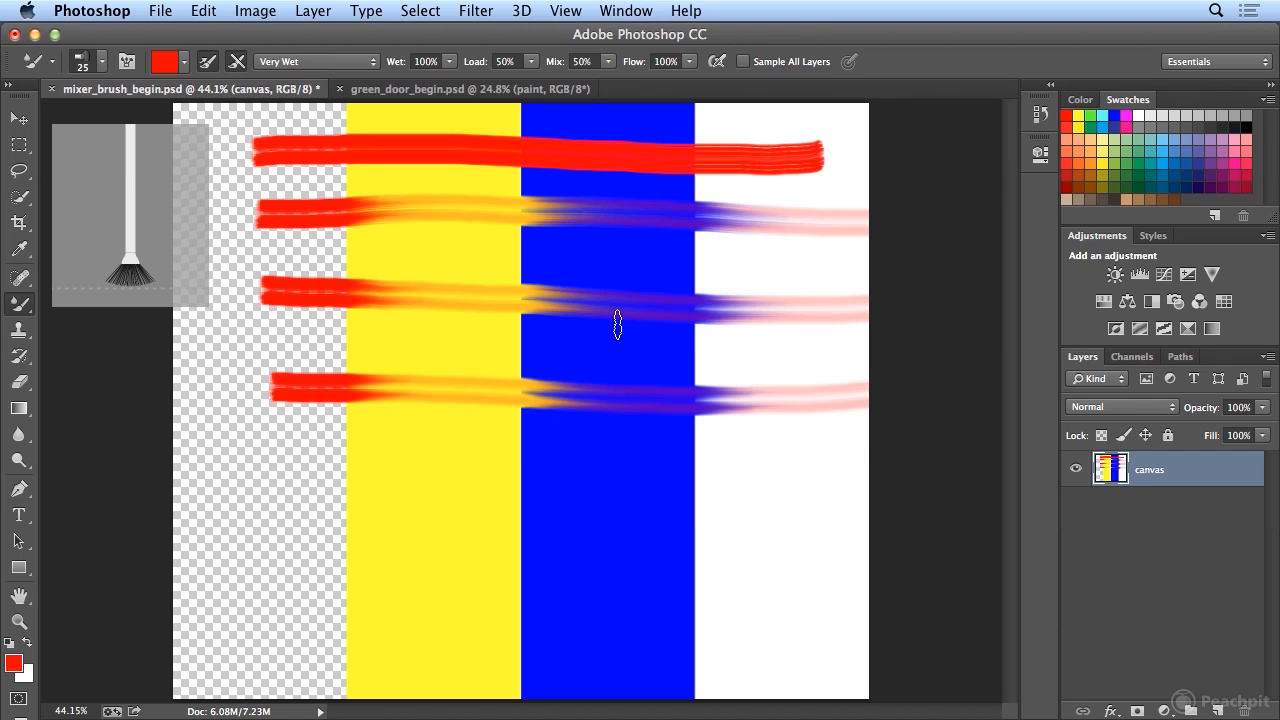
Step: Paint one stroke across the stripes with loading after each stroke disabled, and another below it with loading enabled again
click(208, 63)
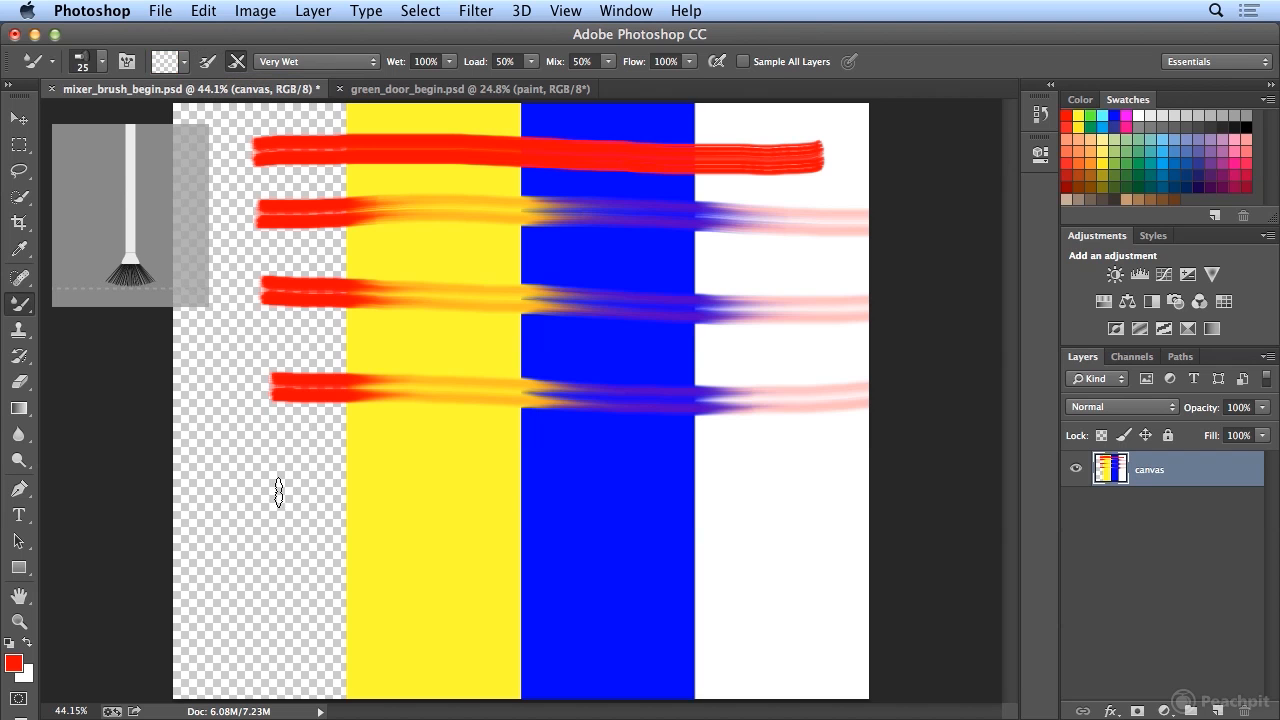
drag(271, 475, 866, 457)
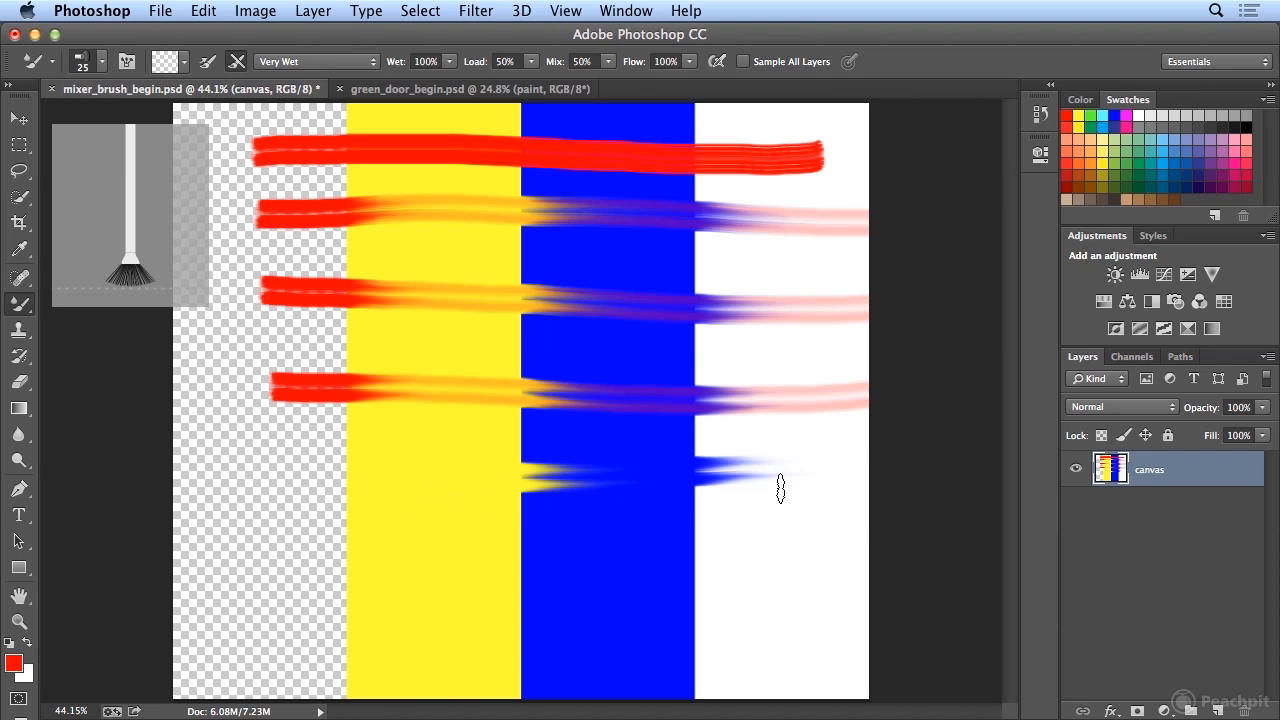
click(206, 63)
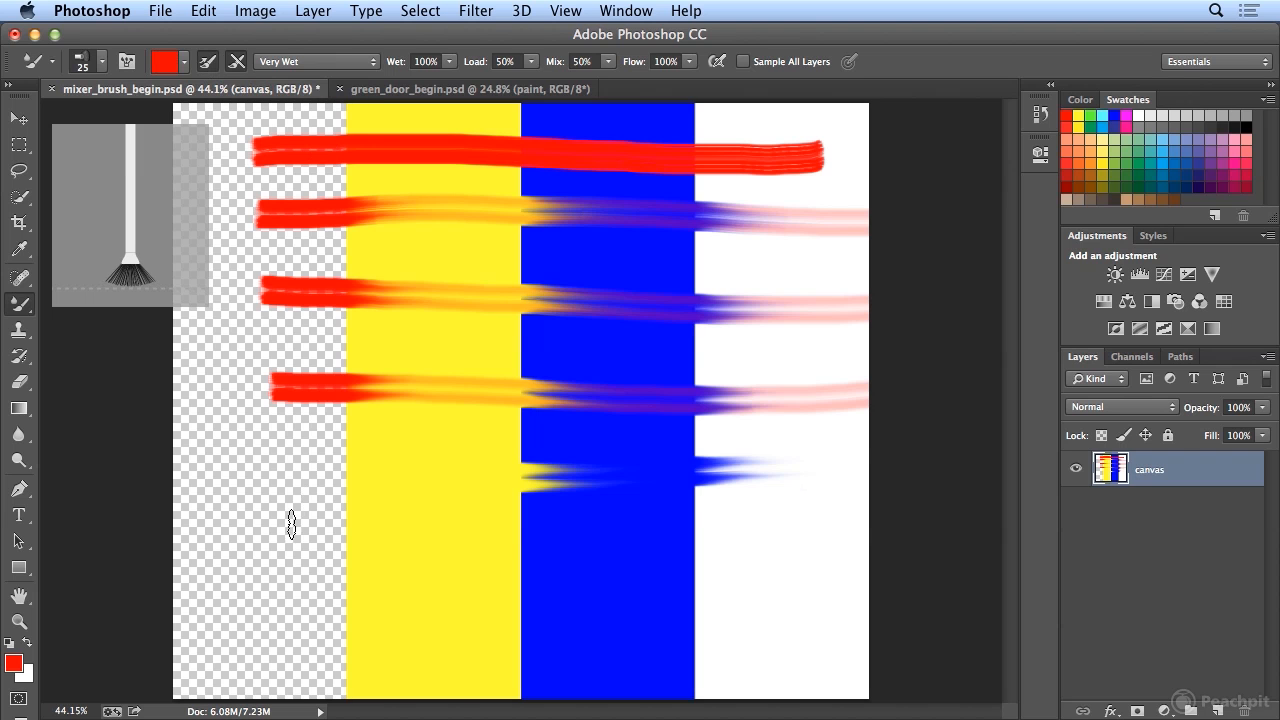
drag(289, 528, 318, 528)
drag(413, 532, 909, 542)
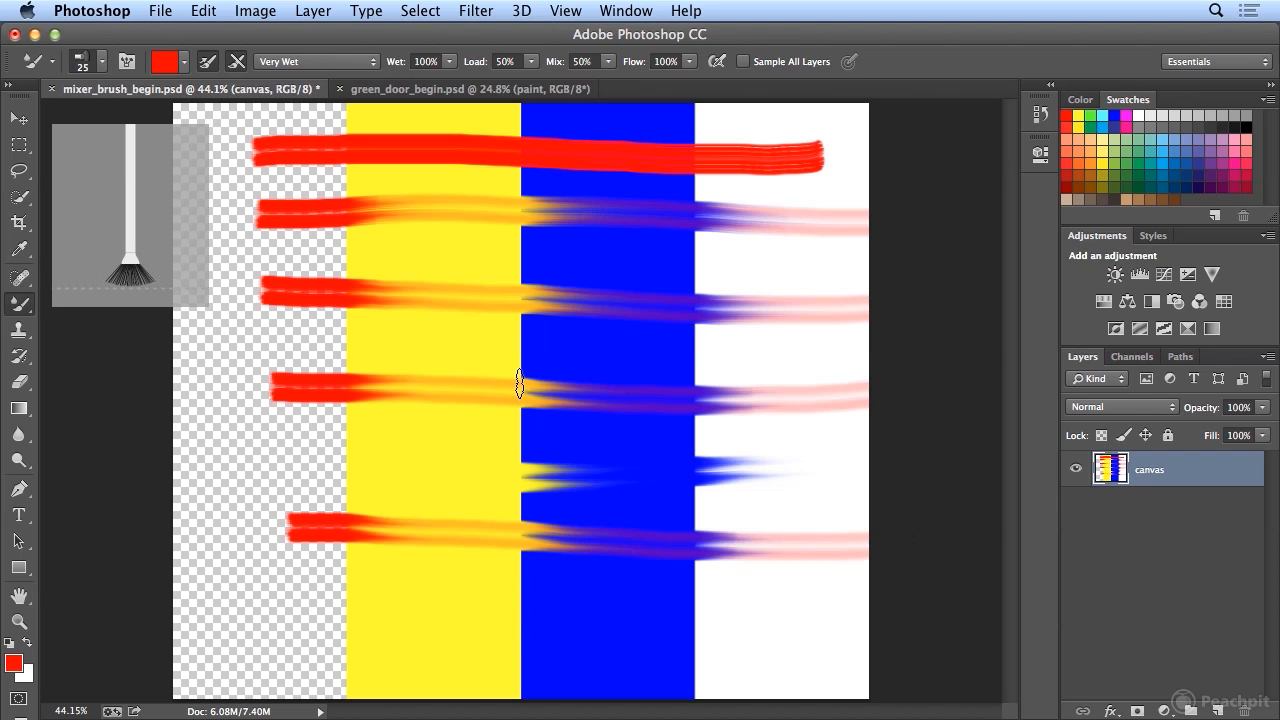
Step: Turn off cleaning the brush after each stroke and paint two more strokes across the bottom of the stripes
click(237, 62)
drag(295, 591, 896, 602)
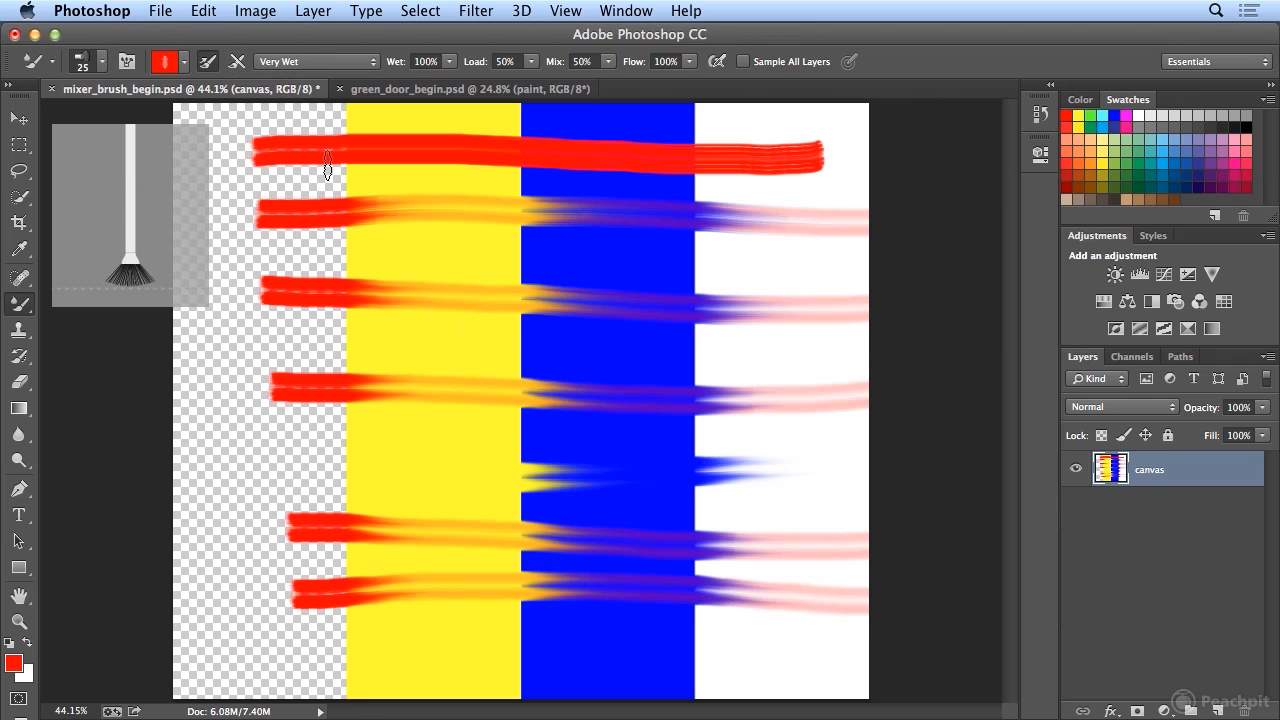
mouse_move(283, 642)
mouse_down()
mouse_move(642, 654)
mouse_move(918, 634)
mouse_up()
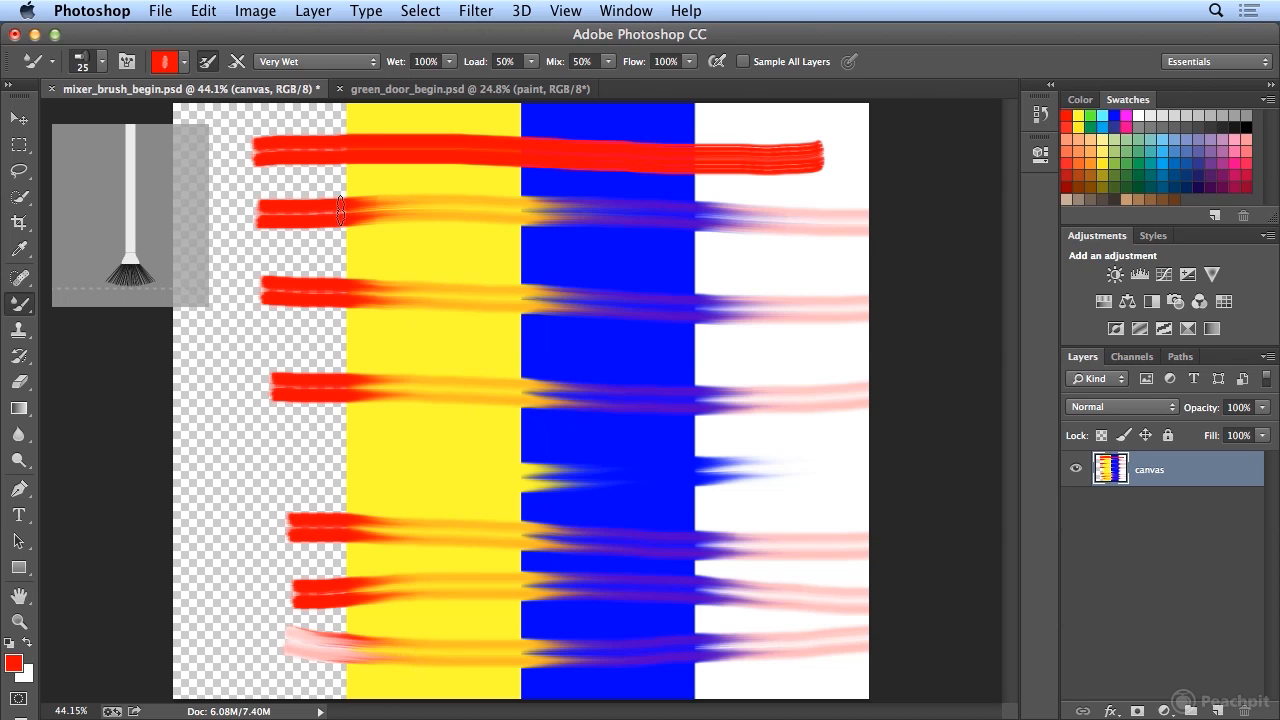
click(336, 60)
mouse_move(340, 12)
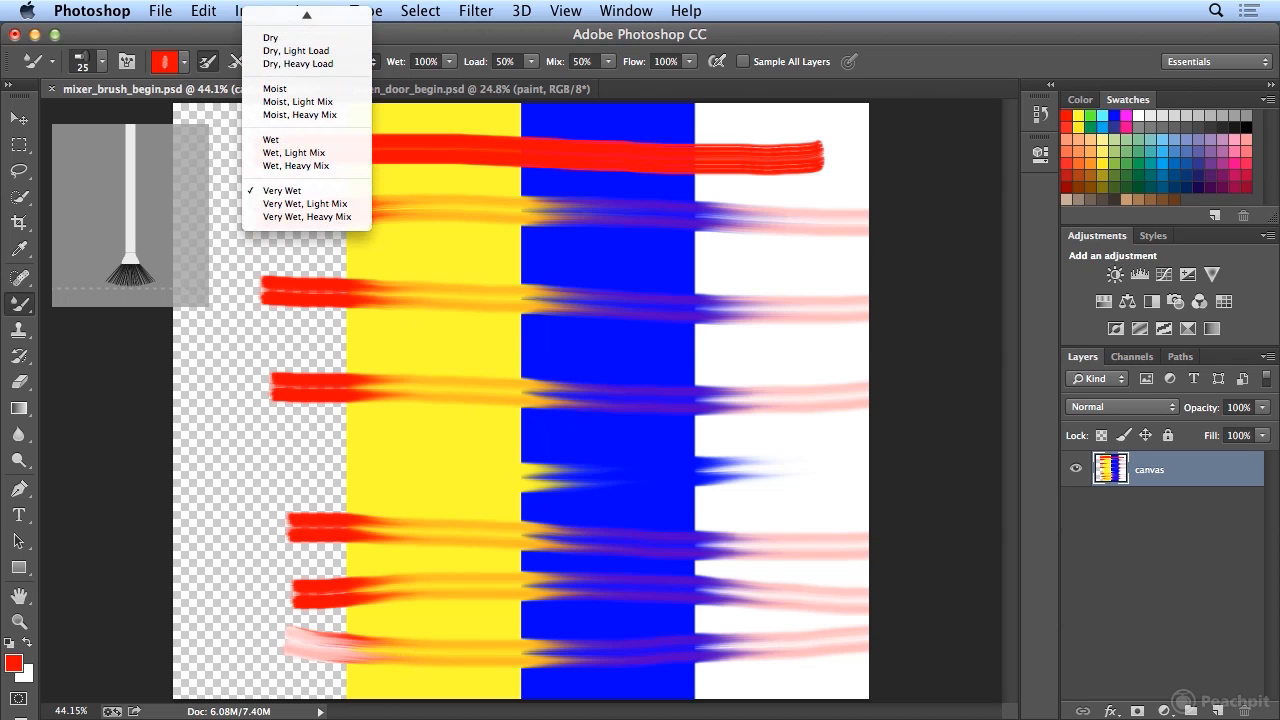
click(428, 33)
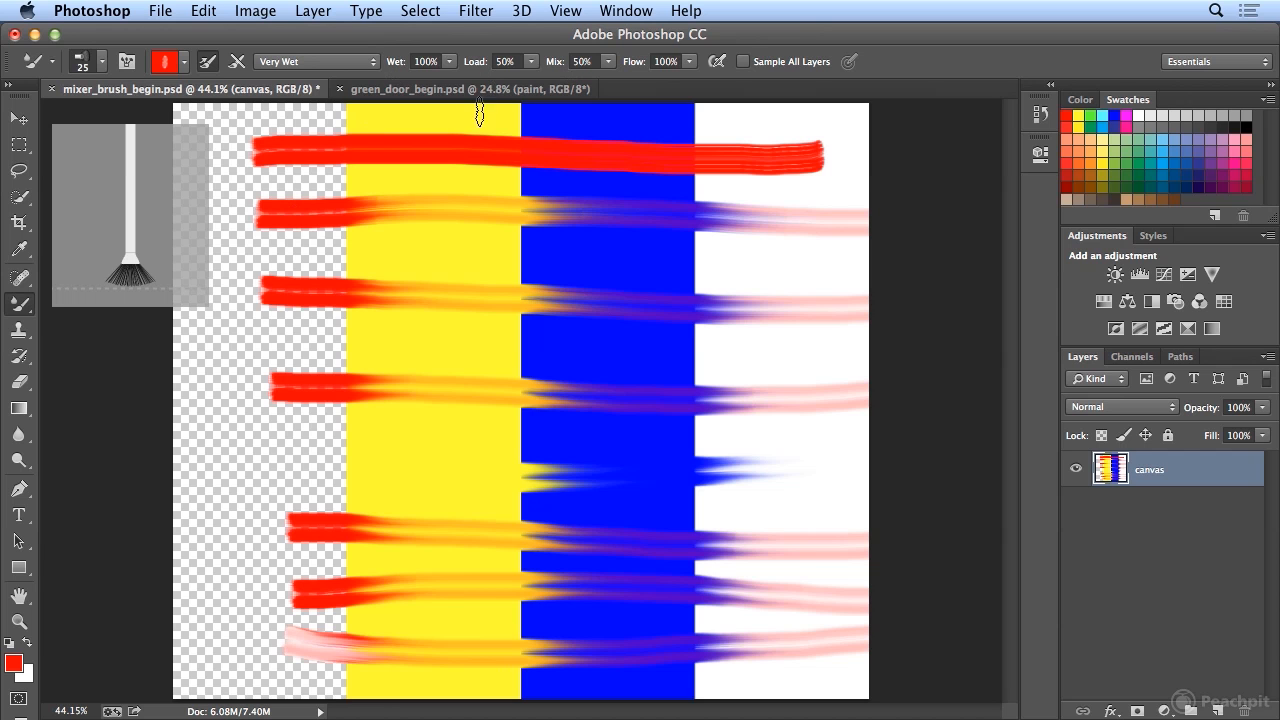
Step: In the green_door_begin.psd document, turn on Sample All Layers and hide the side panels
click(448, 92)
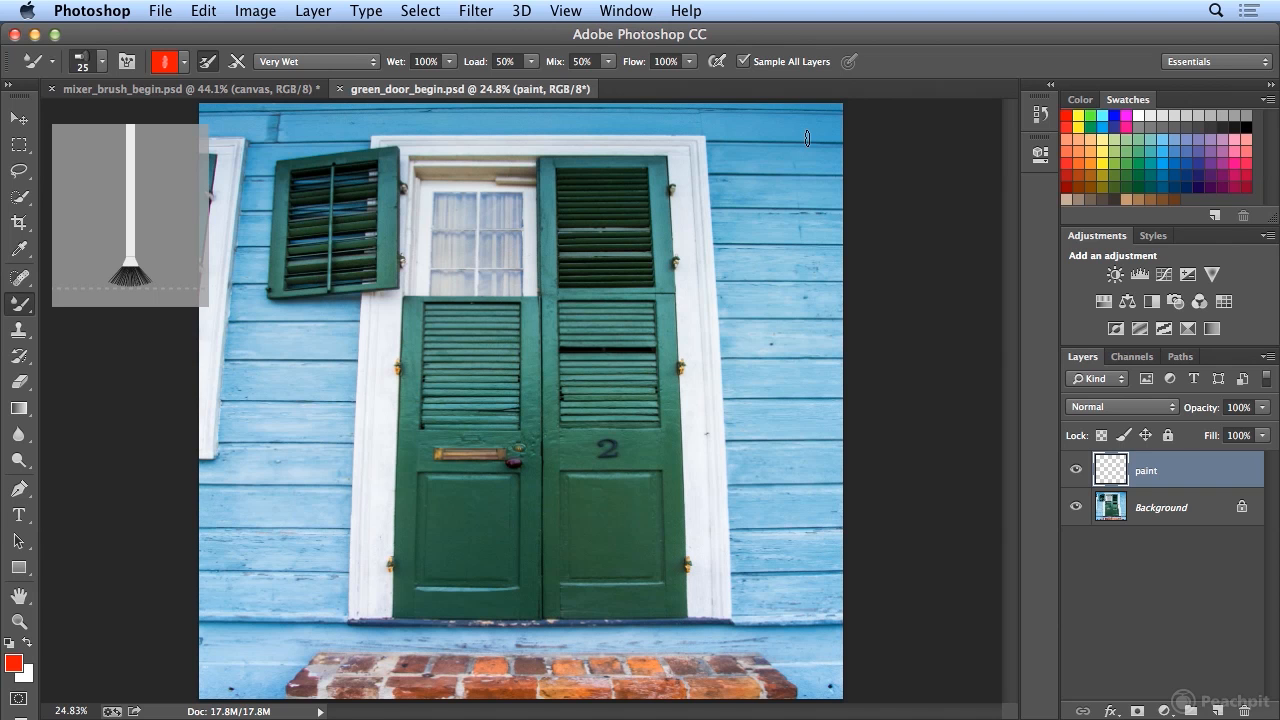
key(shift+Tab)
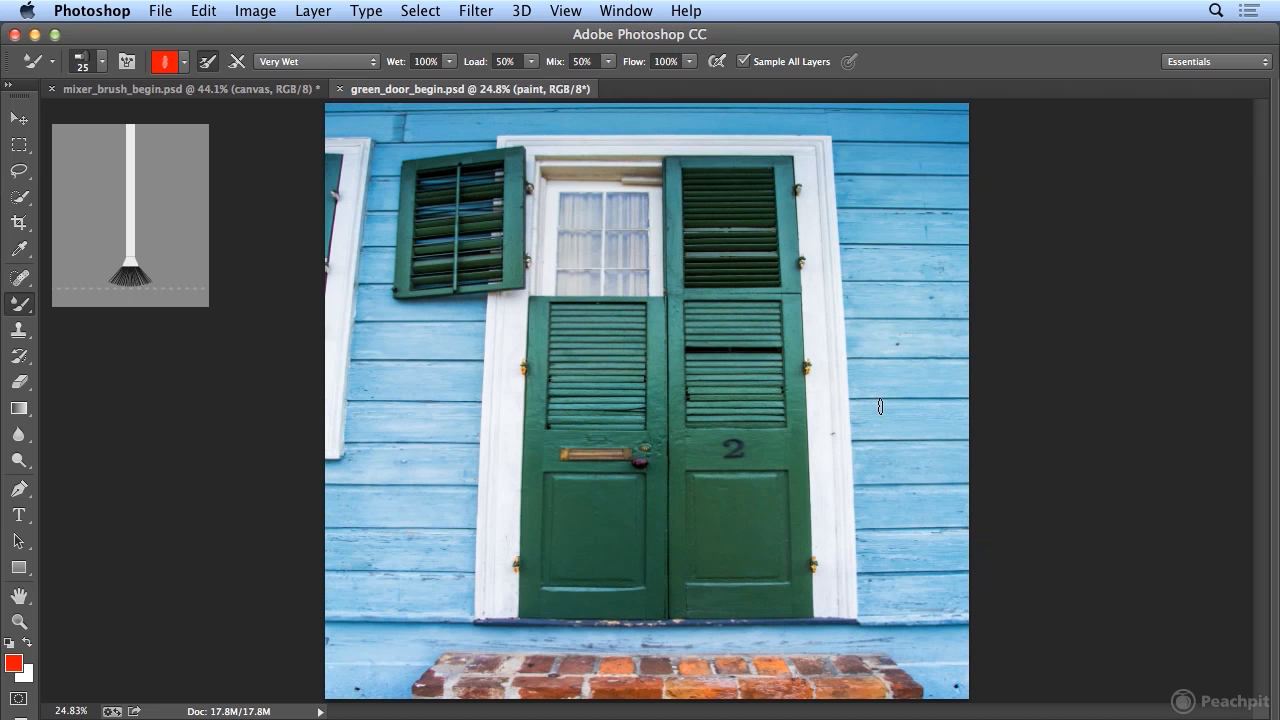
key(super+equal)
key(super+equal)
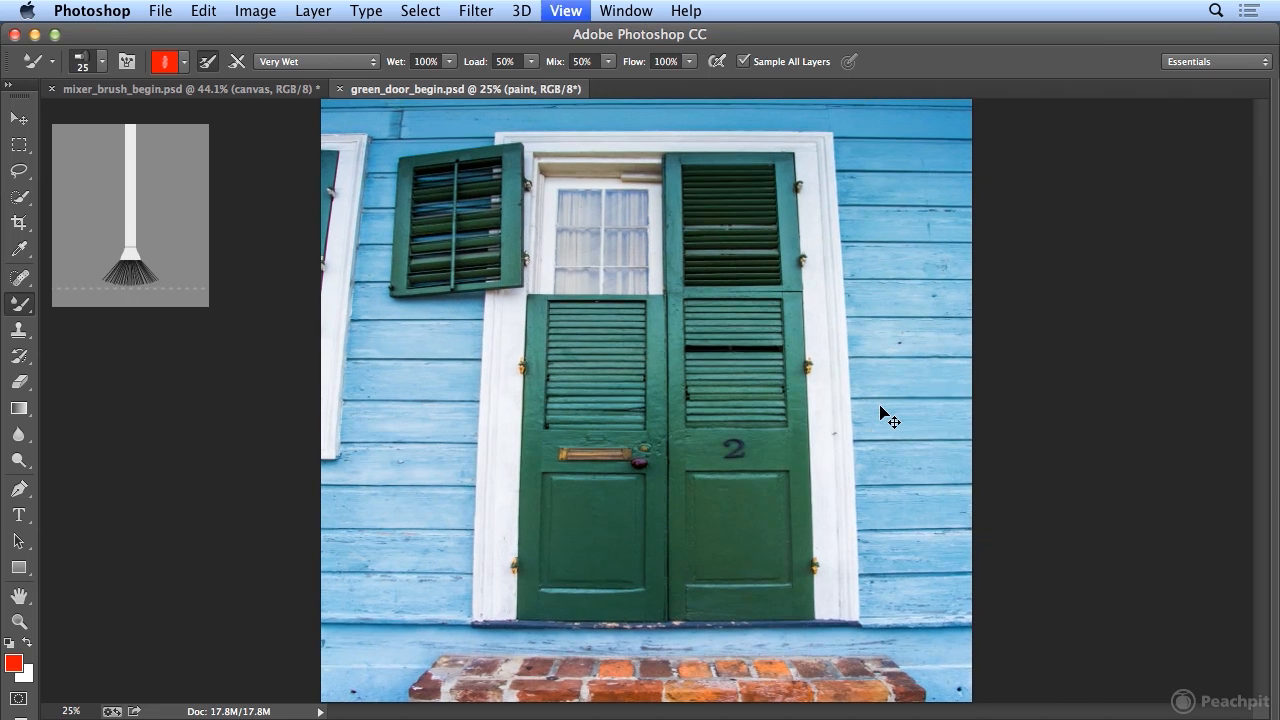
scroll(882, 367, up, 10)
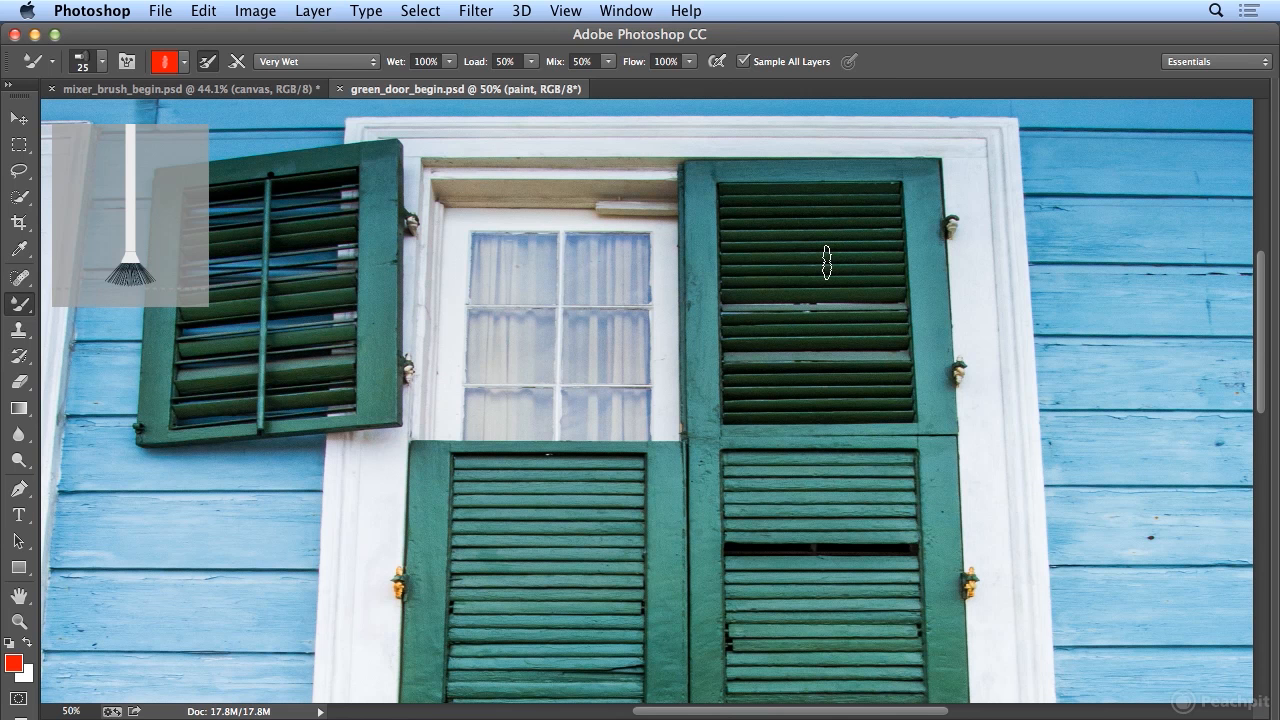
Step: Sample the top slats of the upper-right green shutter and paint horizontal strokes across its upper and middle slats on the paint layer
alt+click(728, 199)
drag(718, 200, 905, 201)
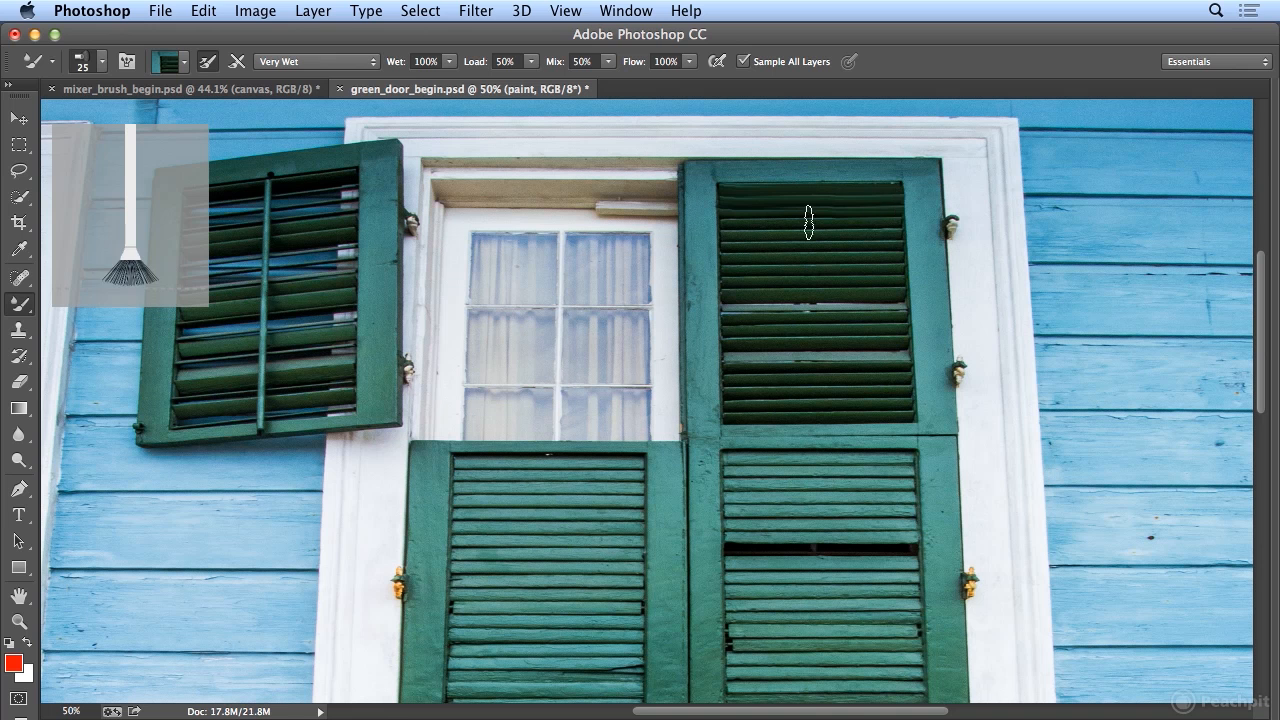
drag(728, 233, 908, 227)
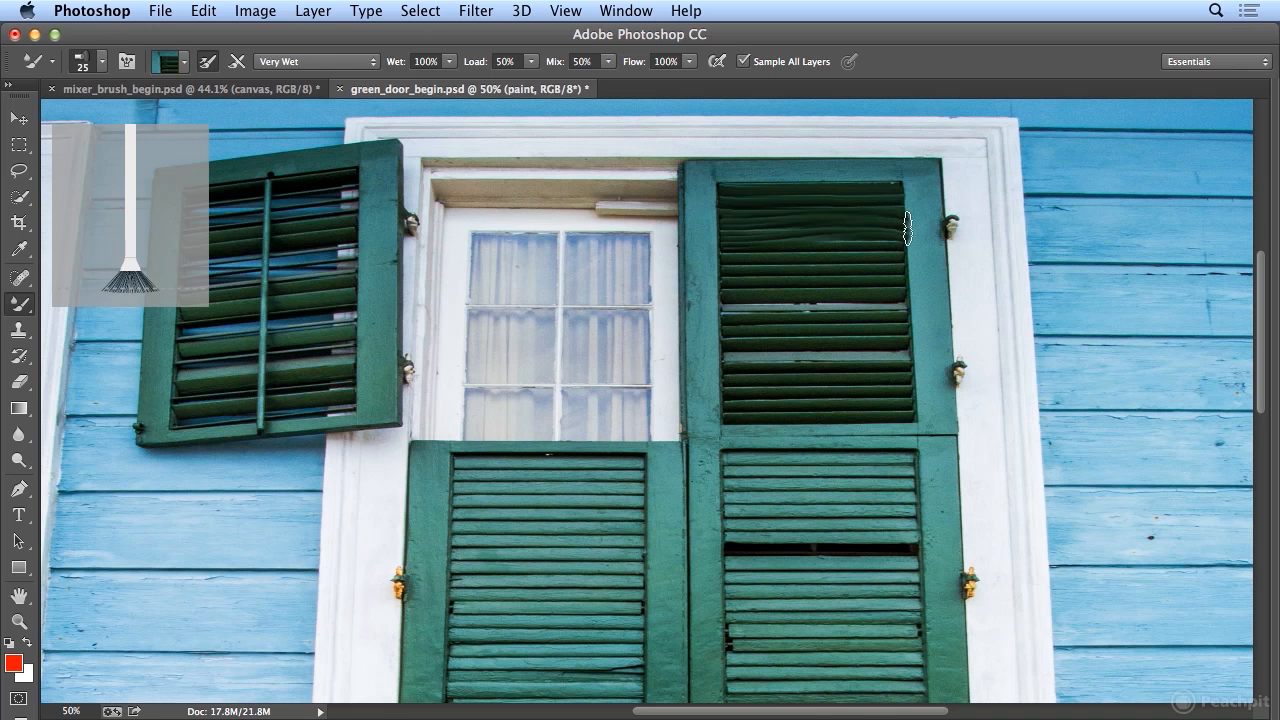
key(super+z)
drag(723, 231, 902, 234)
drag(725, 268, 892, 268)
drag(734, 294, 905, 303)
drag(716, 332, 910, 337)
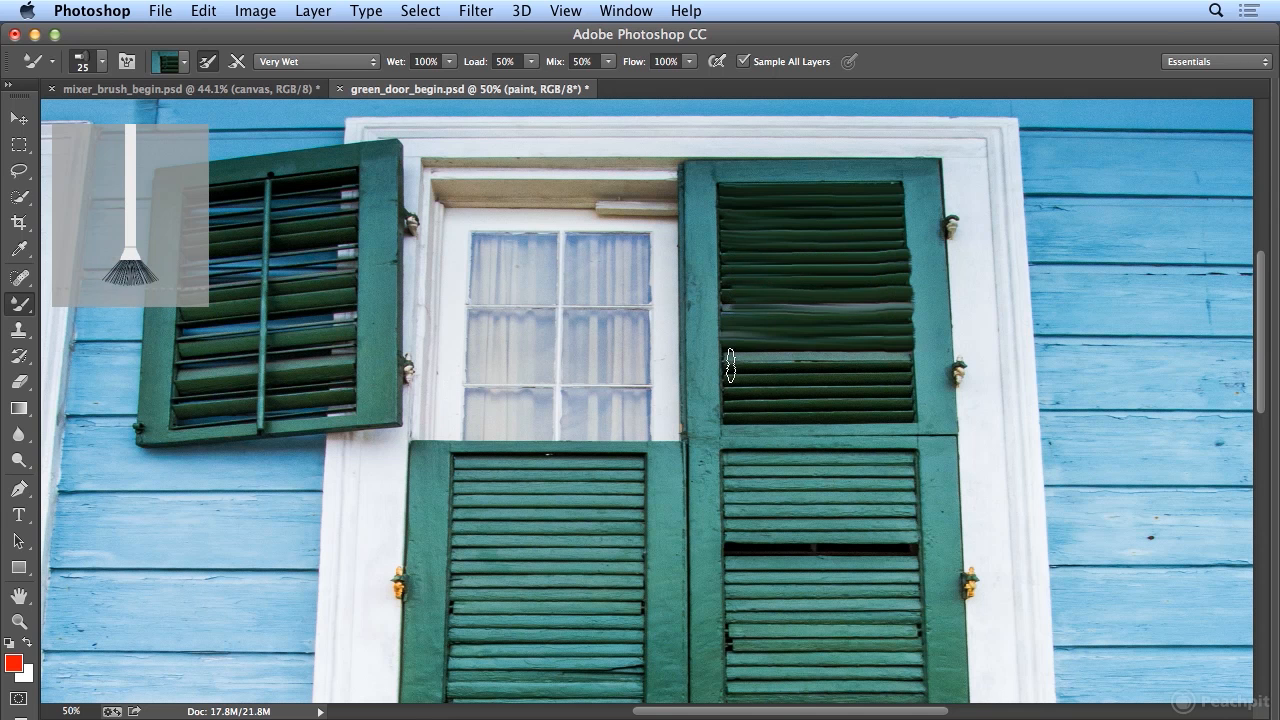
Step: Sample a lower slat of the upper-right green shutter and paint horizontal strokes across its remaining lower slats
alt+click(731, 365)
drag(731, 362, 902, 360)
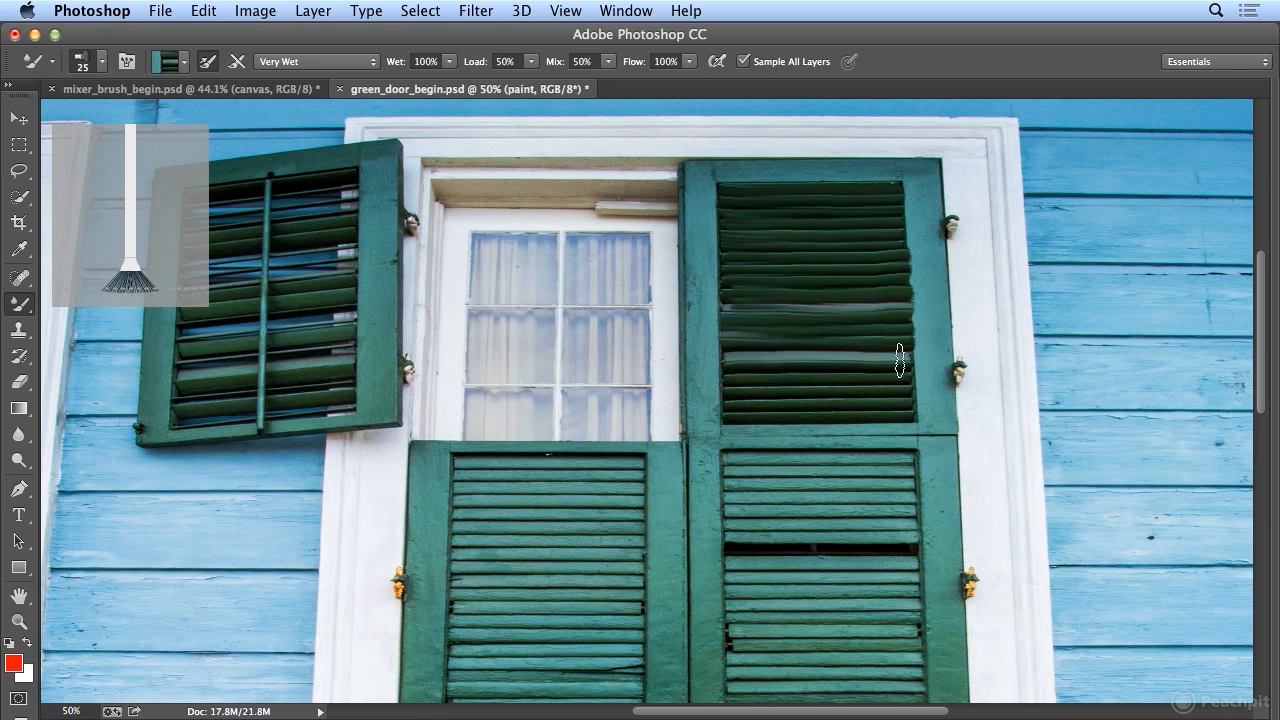
drag(722, 382, 912, 380)
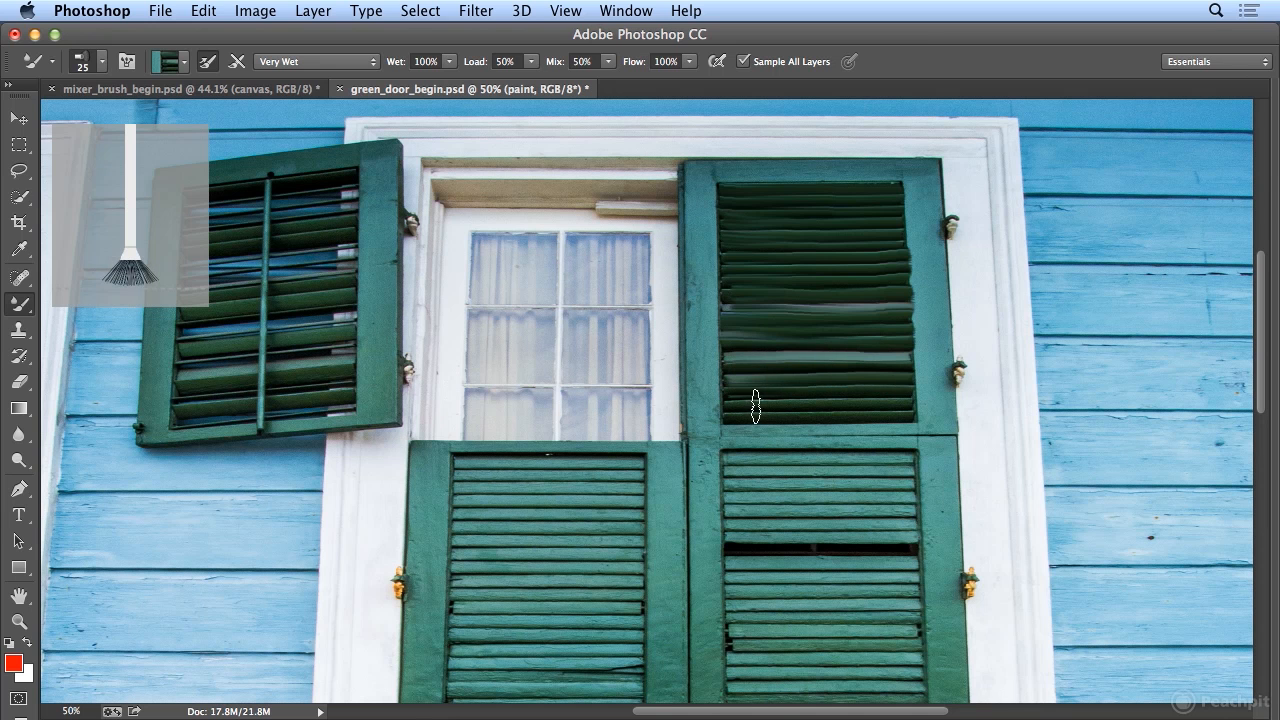
drag(730, 405, 922, 405)
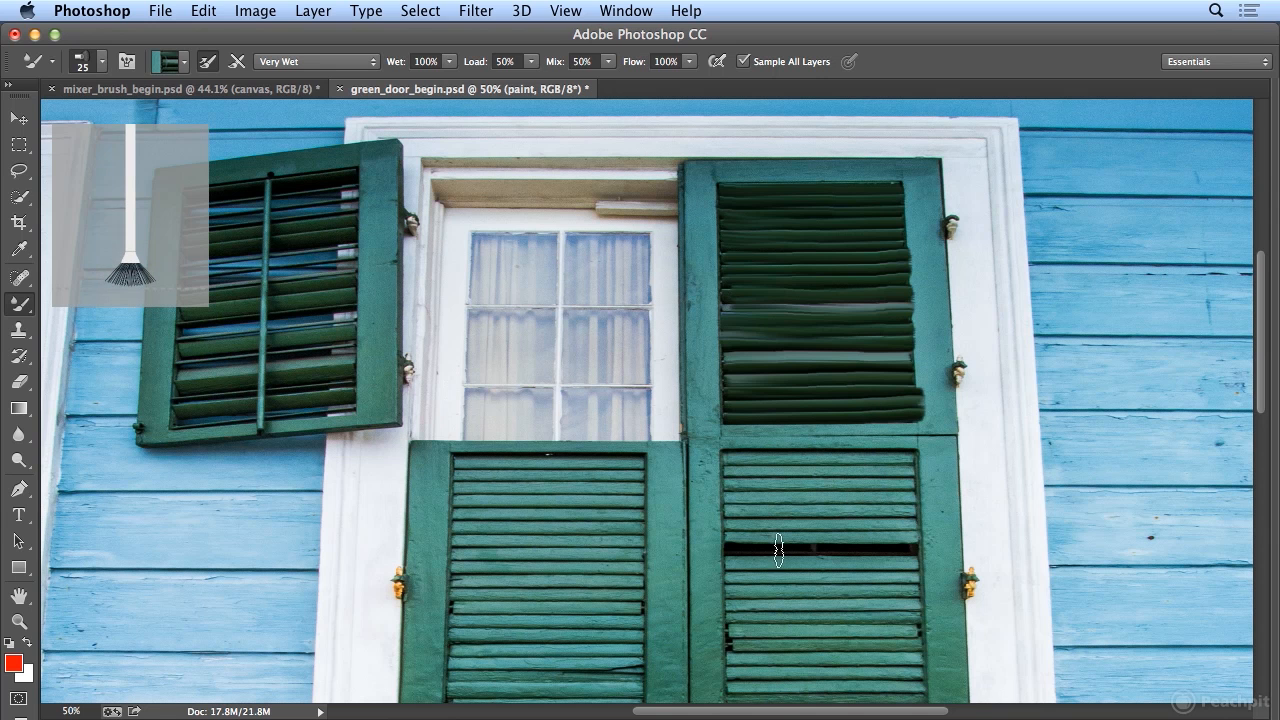
Step: Choose the Flat Point bristle brush tip and set its size to 60 px
click(102, 62)
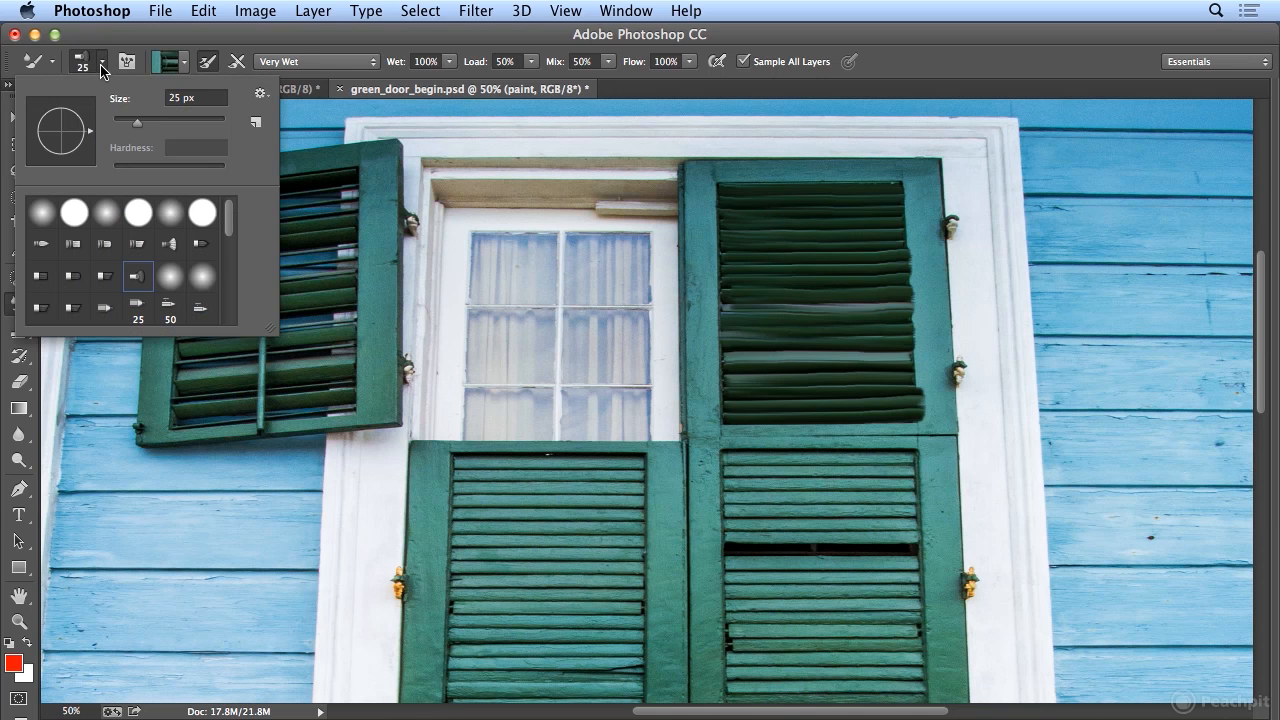
click(201, 246)
click(930, 69)
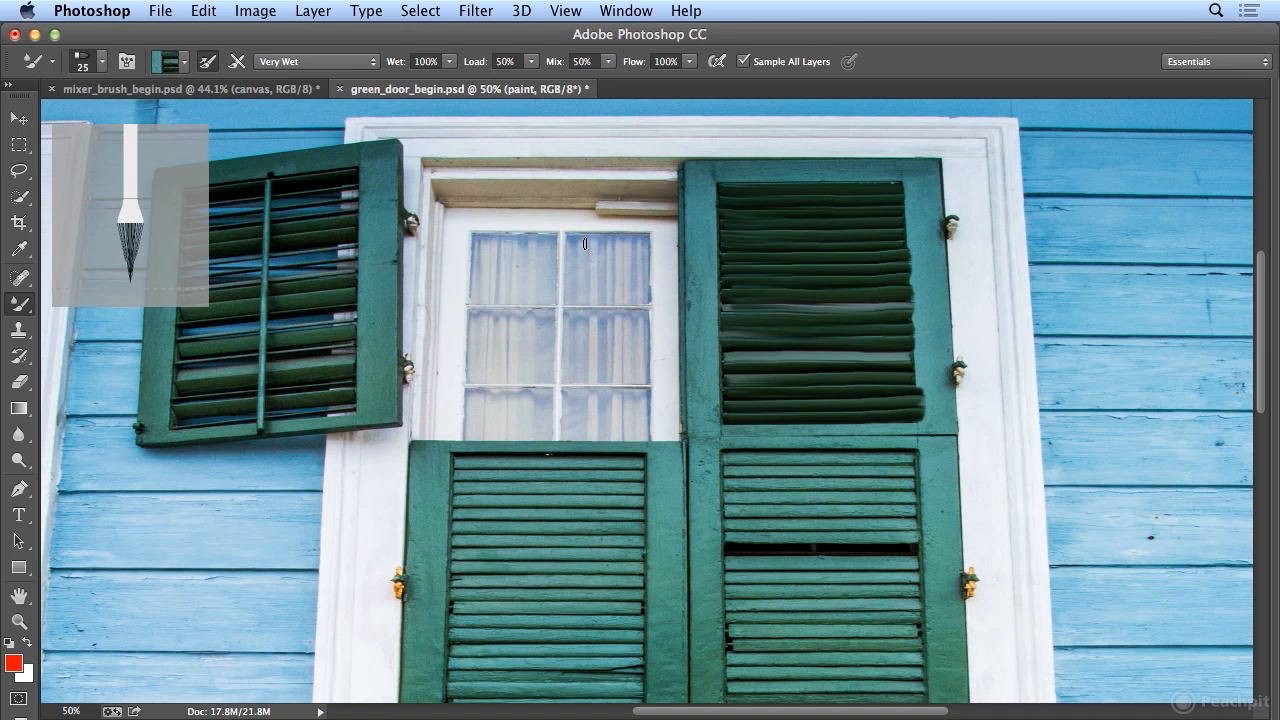
key(bracketright)
key(bracketright)
key(bracketright)
key(bracketright)
key(bracketright)
key(bracketright)
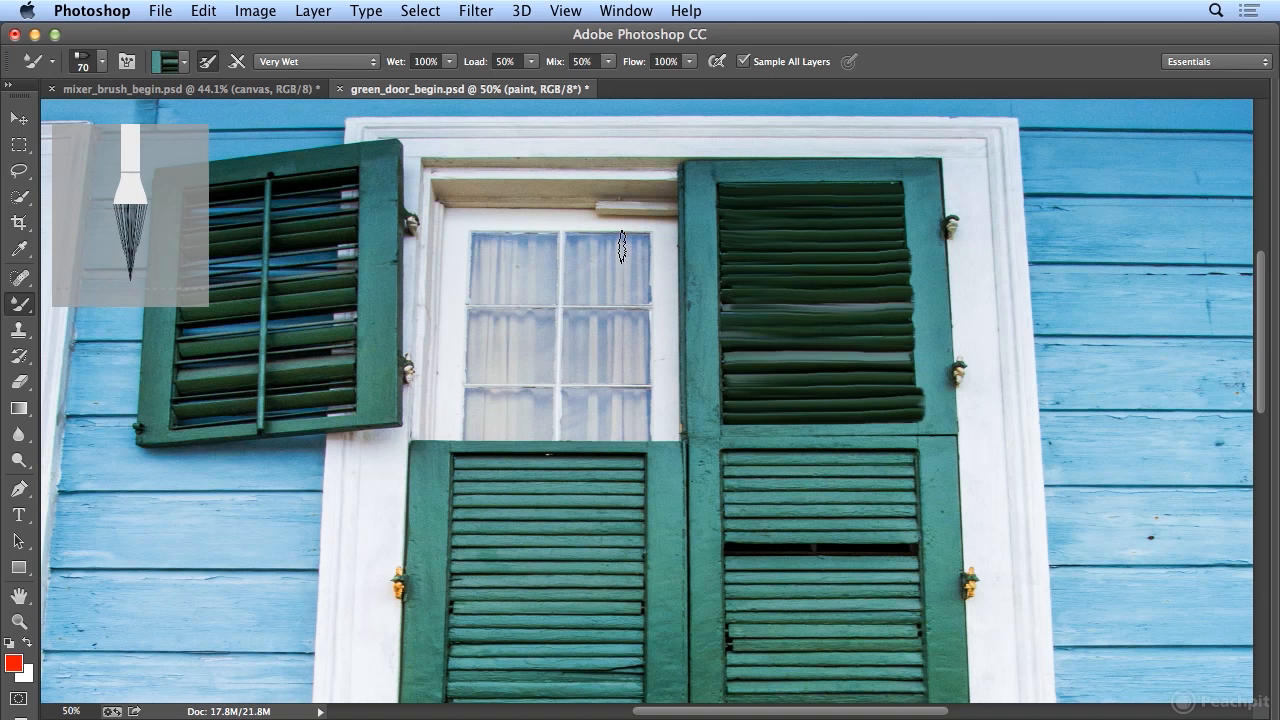
key(bracketleft)
key(bracketleft)
key(bracketleft)
key(bracketright)
Step: Sample the upper-left corner of the upper-right shutter's frame and paint horizontally along the rail beneath its slats
alt+click(695, 172)
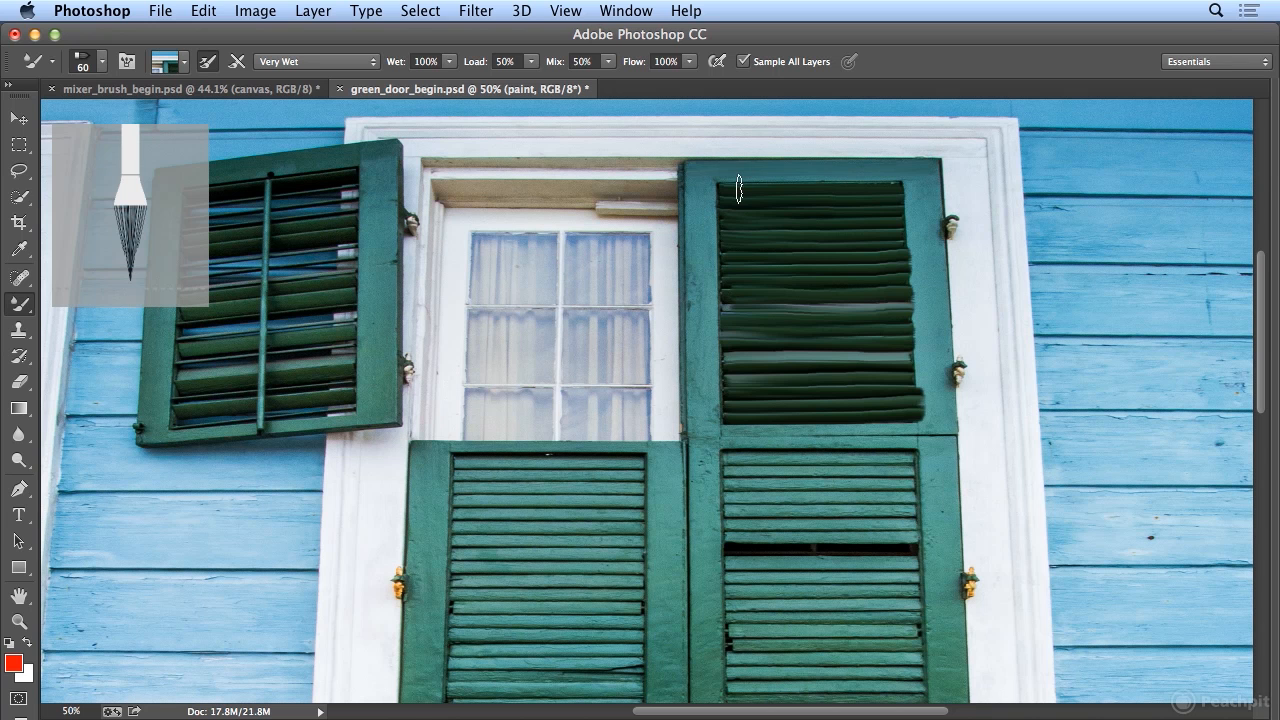
mouse_move(717, 421)
mouse_down()
mouse_move(706, 434)
mouse_move(947, 436)
mouse_up()
scroll(920, 437, right, 1)
scroll(709, 436, right, 1)
drag(709, 437, 957, 432)
scroll(895, 434, right, 1)
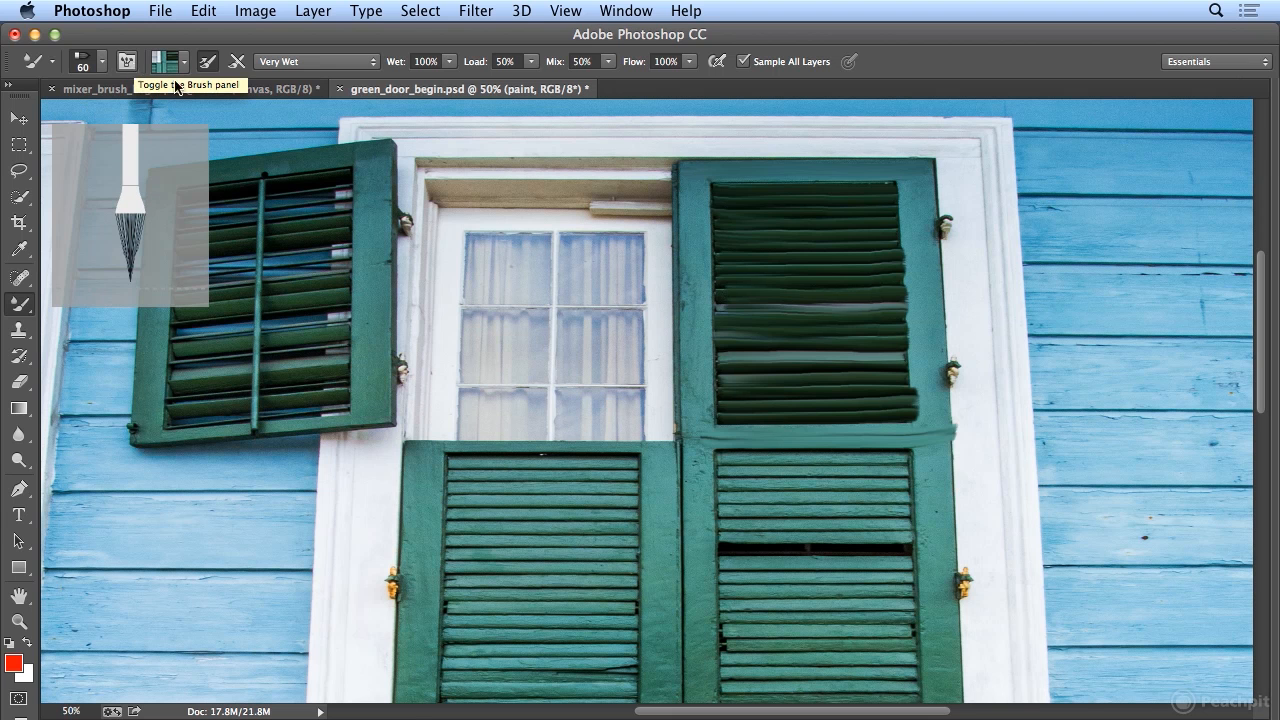
Step: Set the Flat Point brush tip's angle to 90°
click(127, 62)
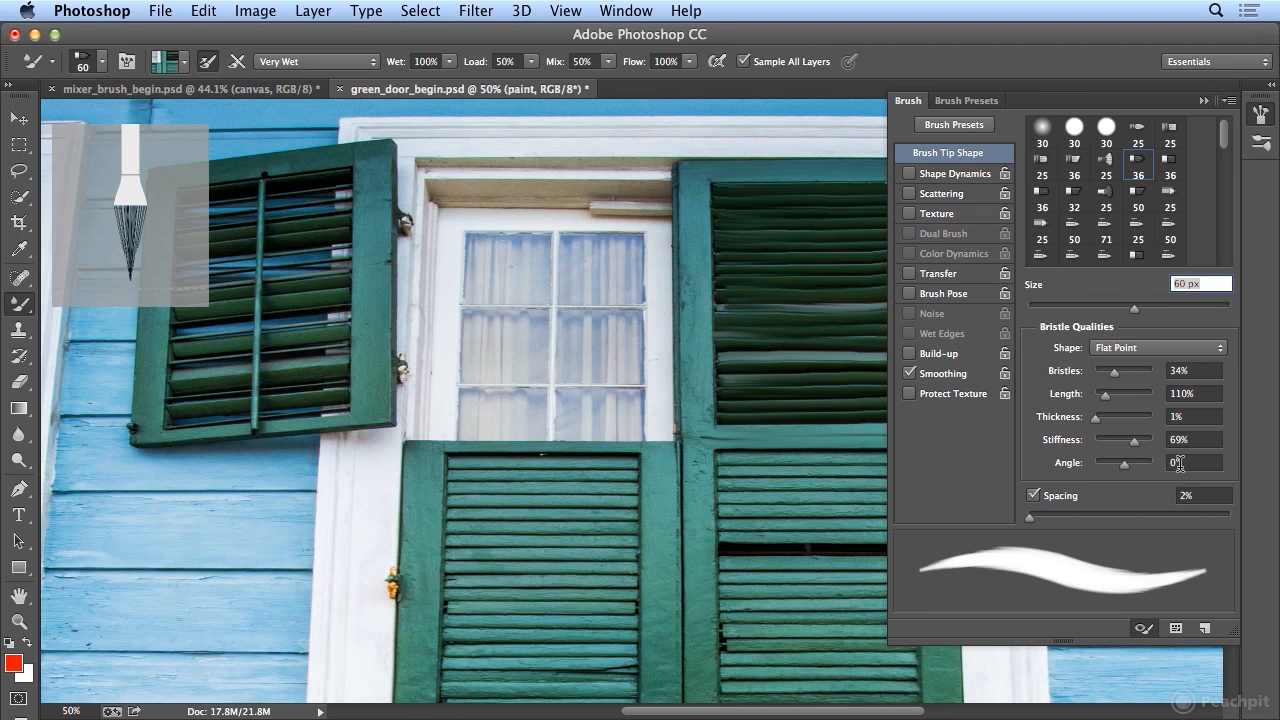
click(1180, 463)
text(9)
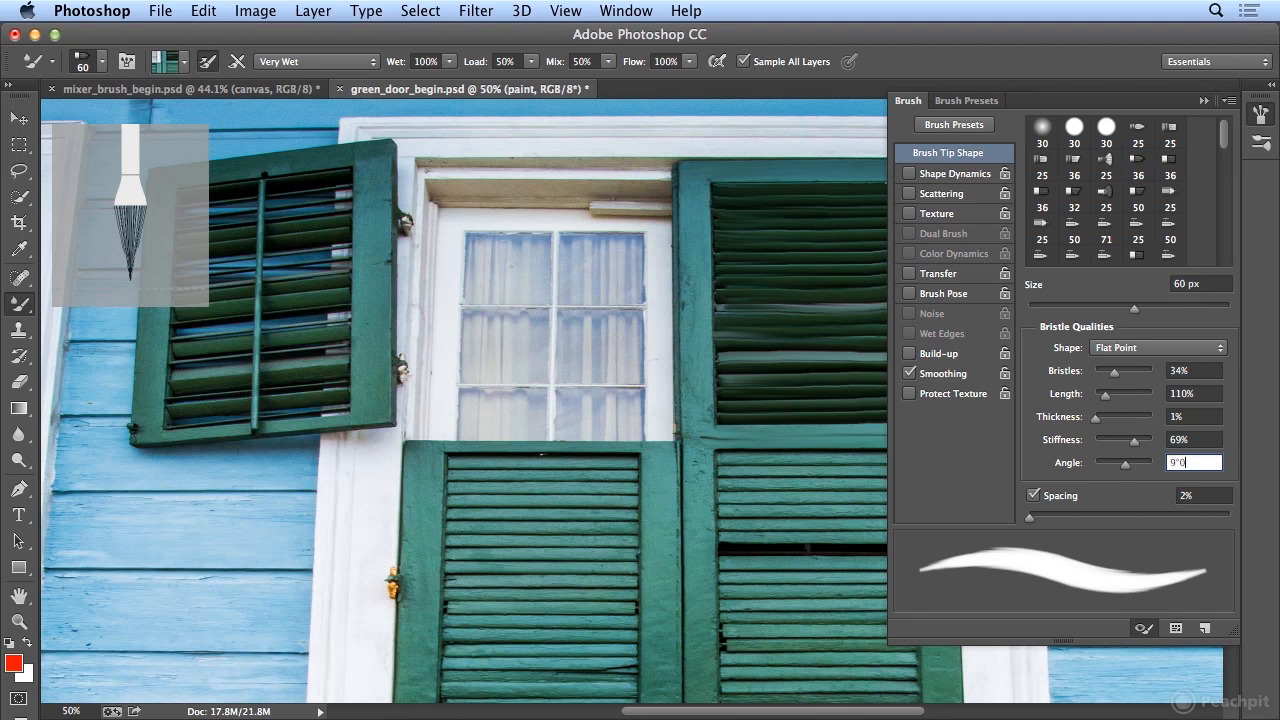
key(BackSpace)
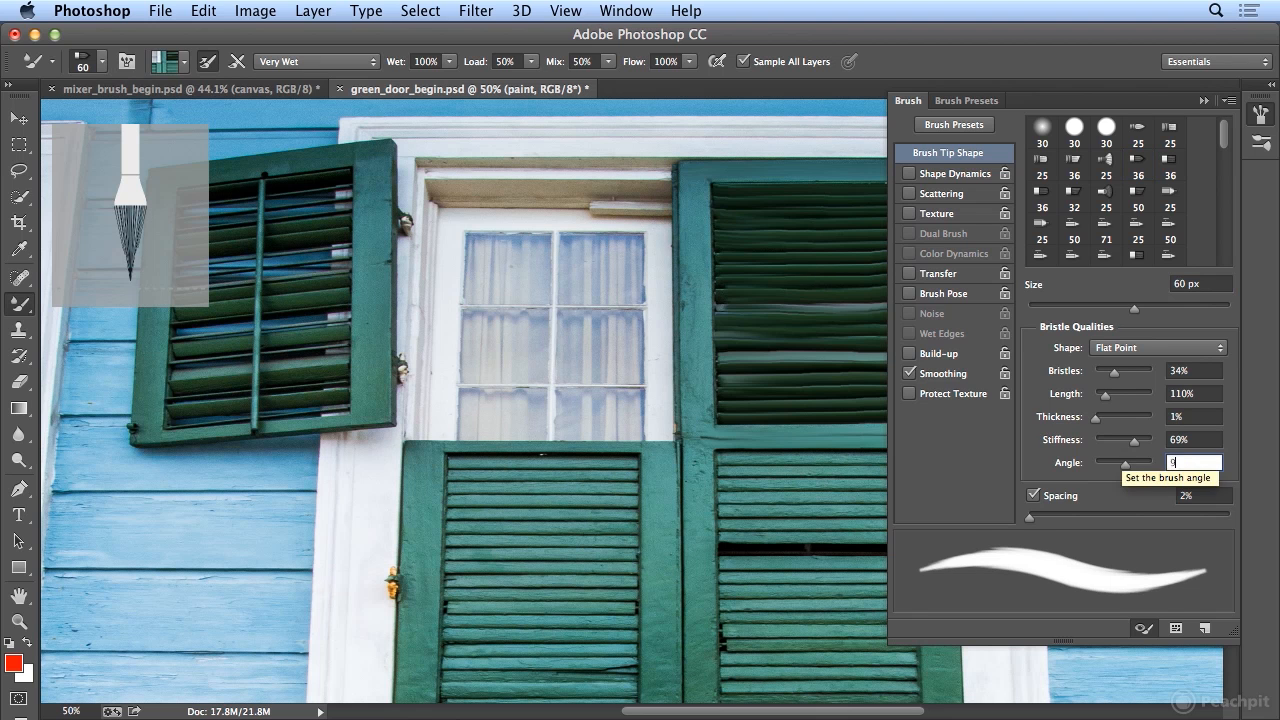
text(0)
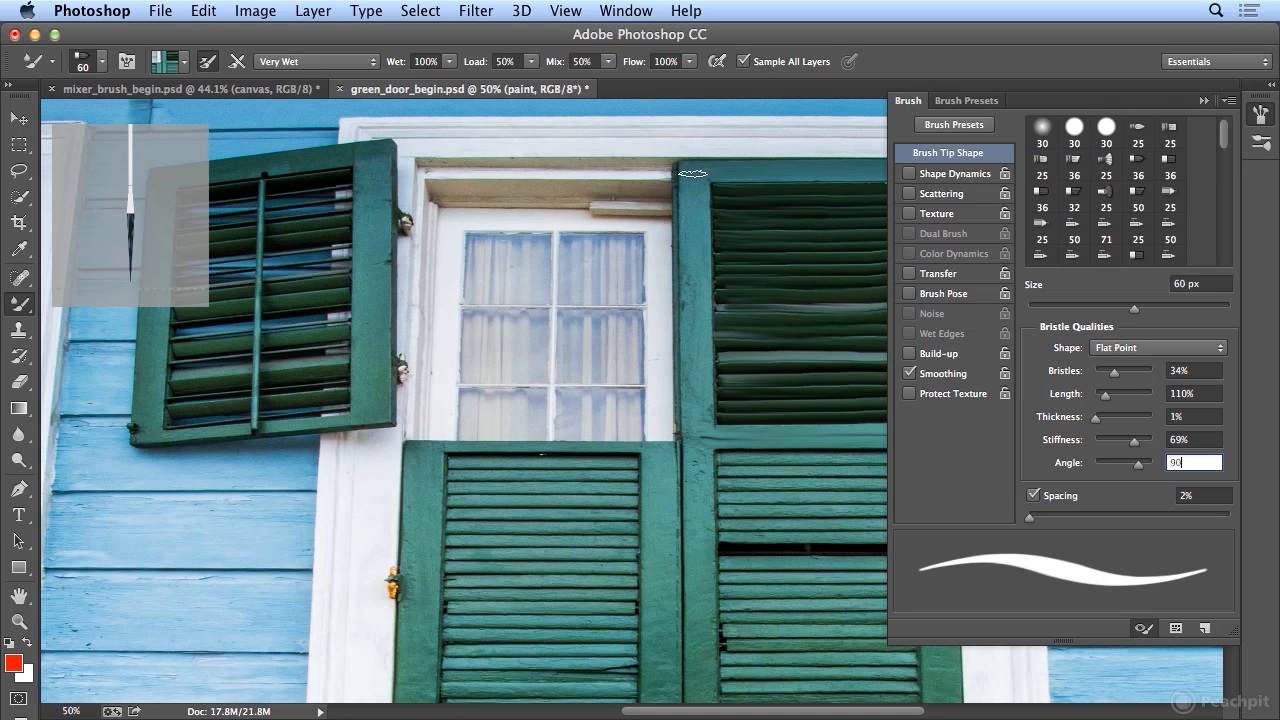
key(Return)
Step: Enlarge the brush to 125 px, sample the top of the right door's left stile, and paint a straight line down to the door's bottom
drag(693, 178, 704, 430)
key(bracketright)
key(bracketright)
key(bracketright)
key(bracketright)
key(bracketright)
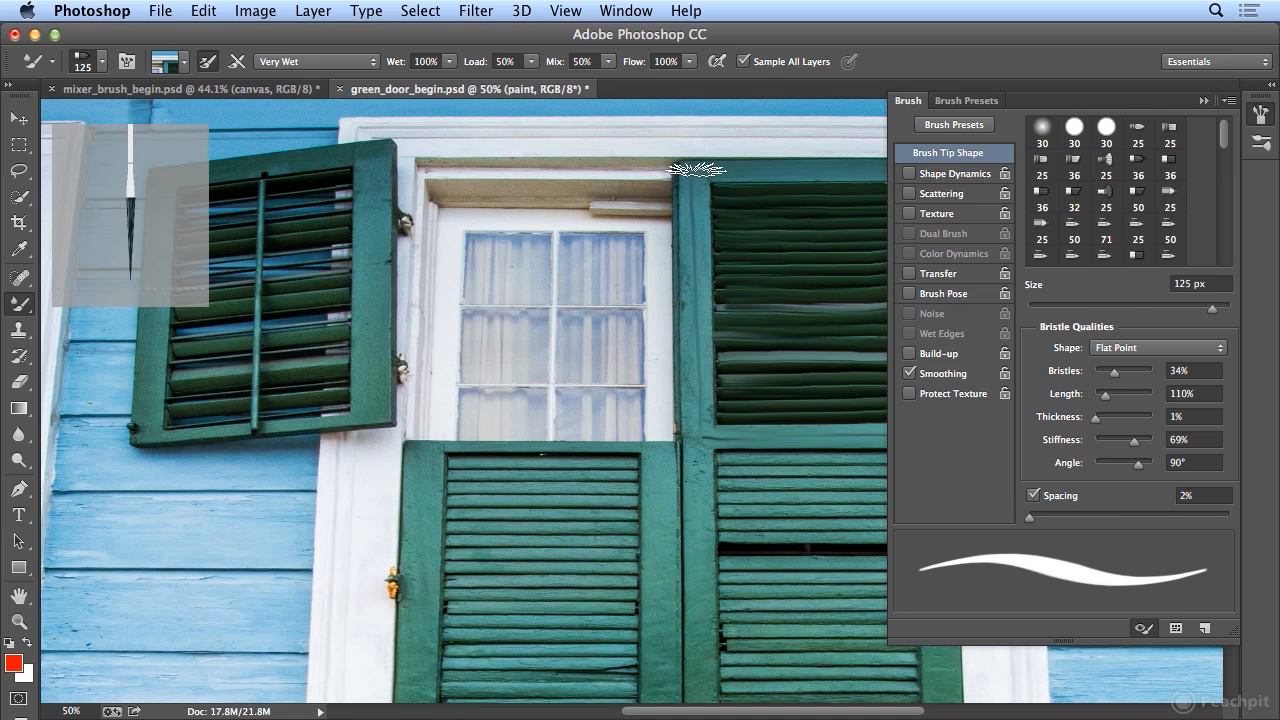
alt+click(690, 168)
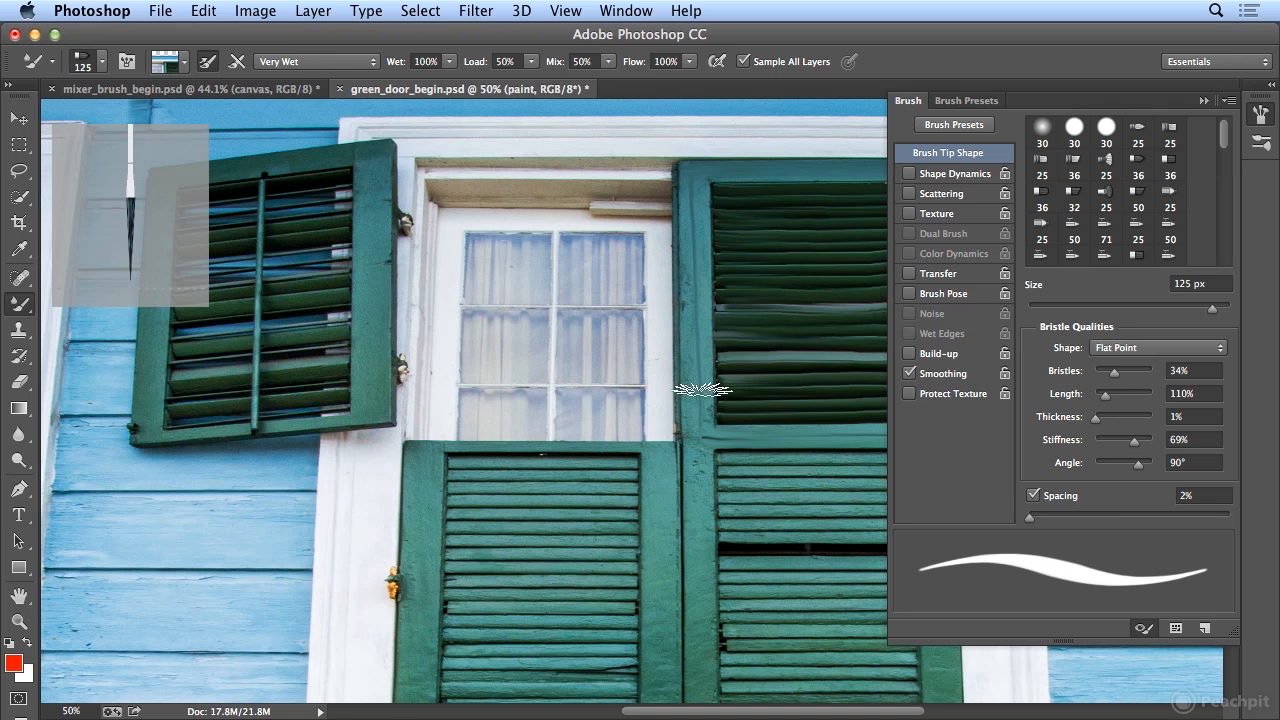
scroll(703, 517, down, 10)
scroll(703, 517, down, 5)
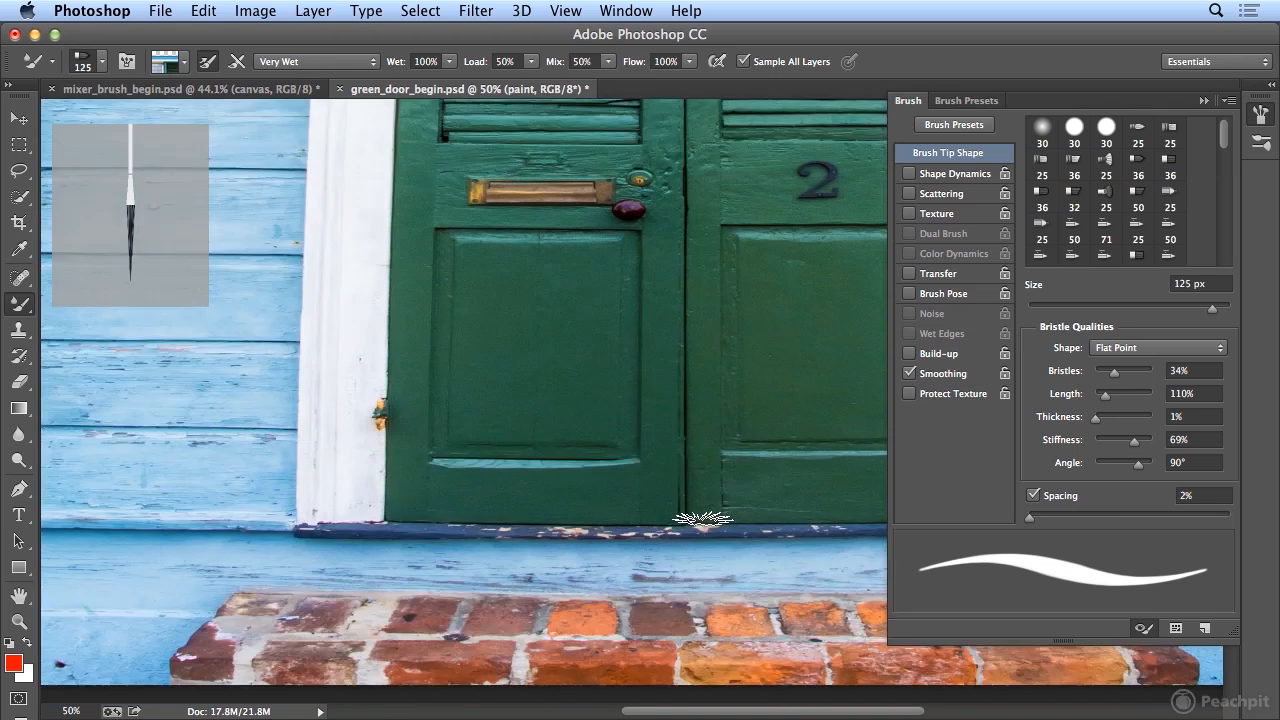
shift+click(704, 518)
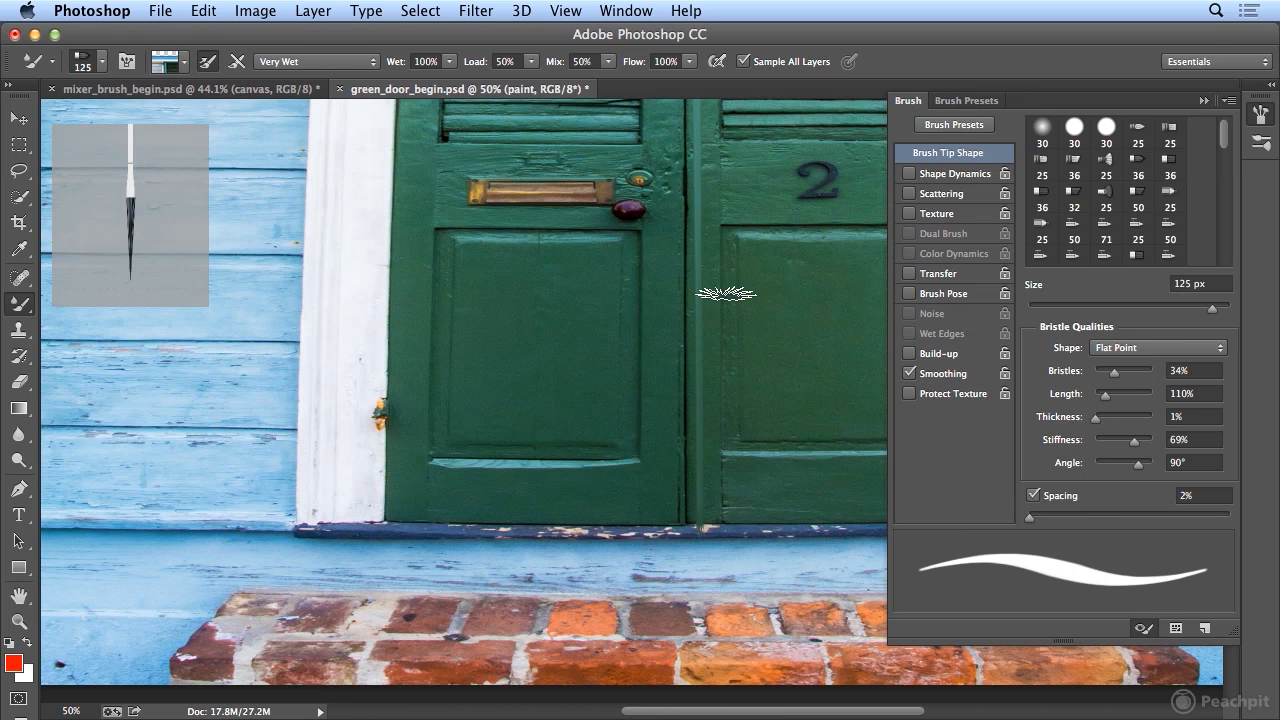
Step: Try the Flat Curve, Round Curve and Round Blunt bristle tips, and settle on the Round Point tip at 125 px
scroll(722, 293, up, 10)
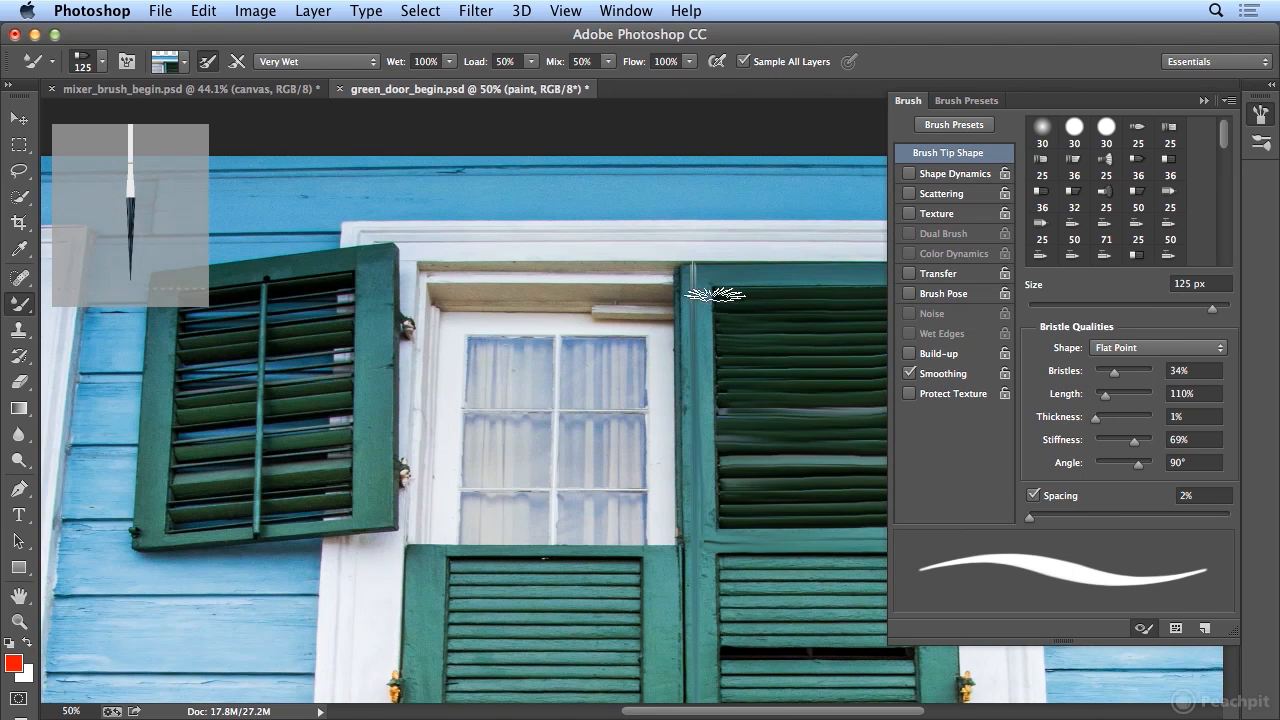
click(102, 65)
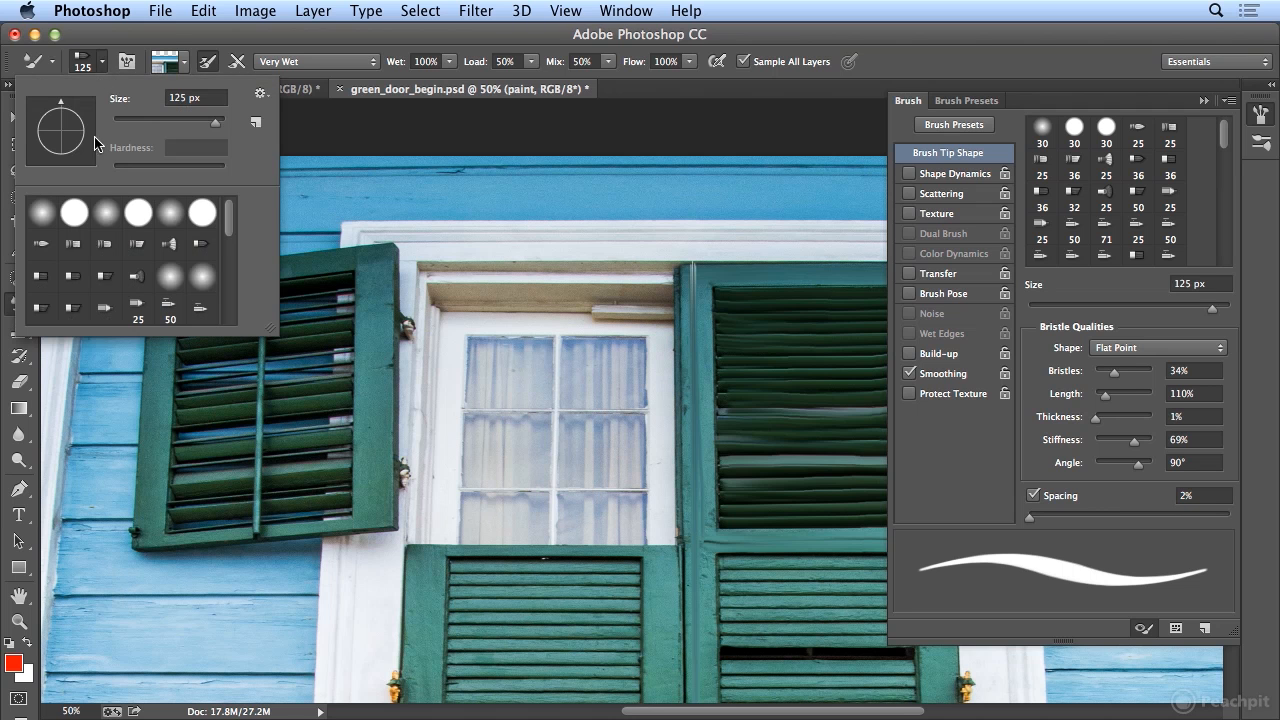
click(72, 276)
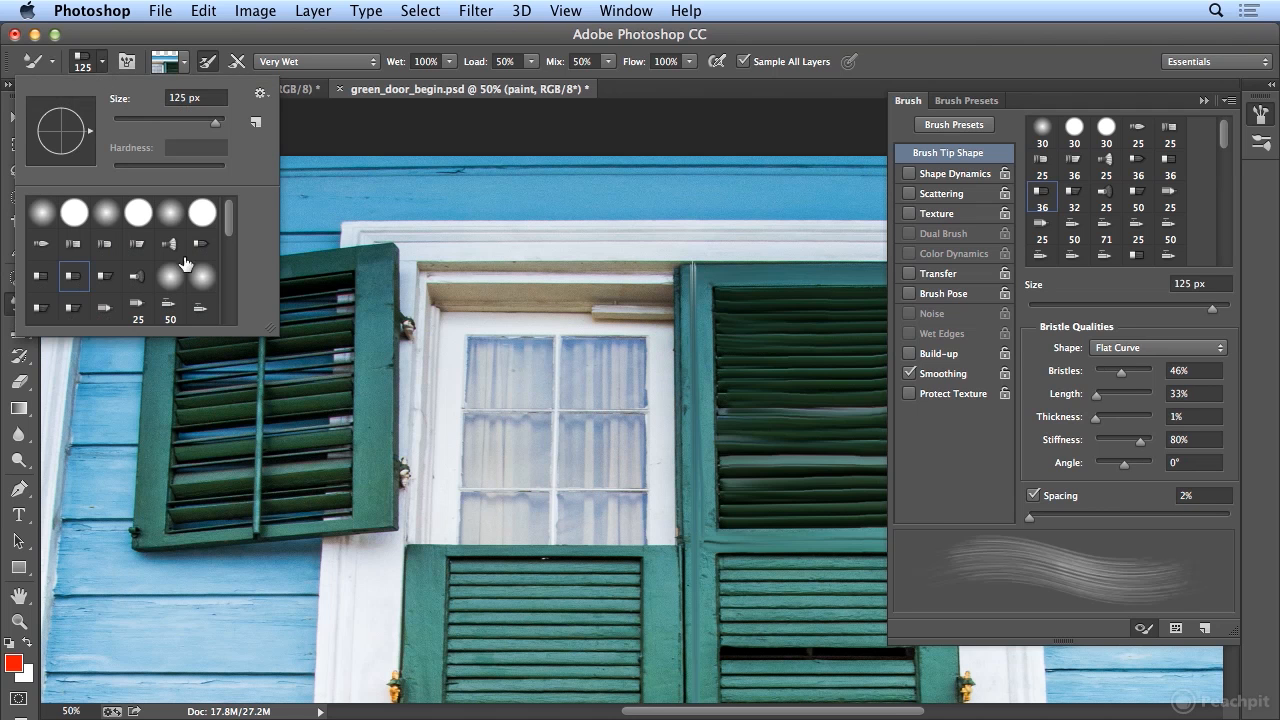
click(40, 276)
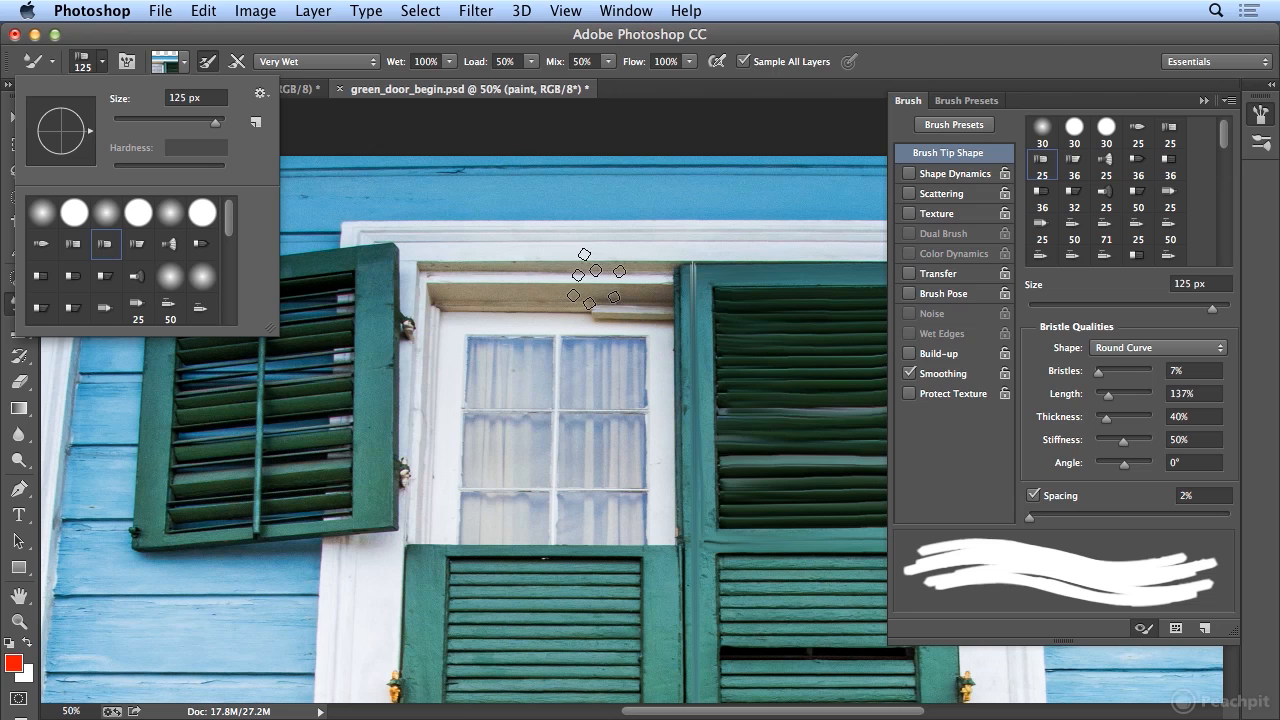
click(72, 243)
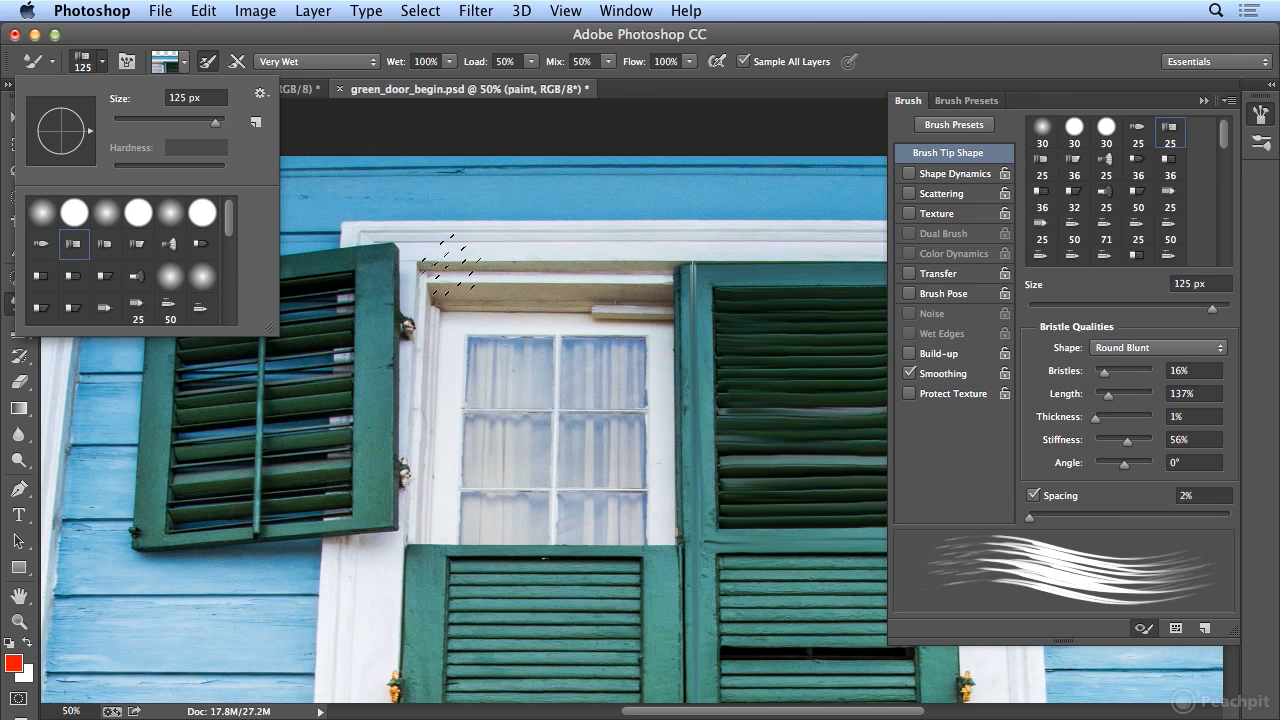
click(40, 243)
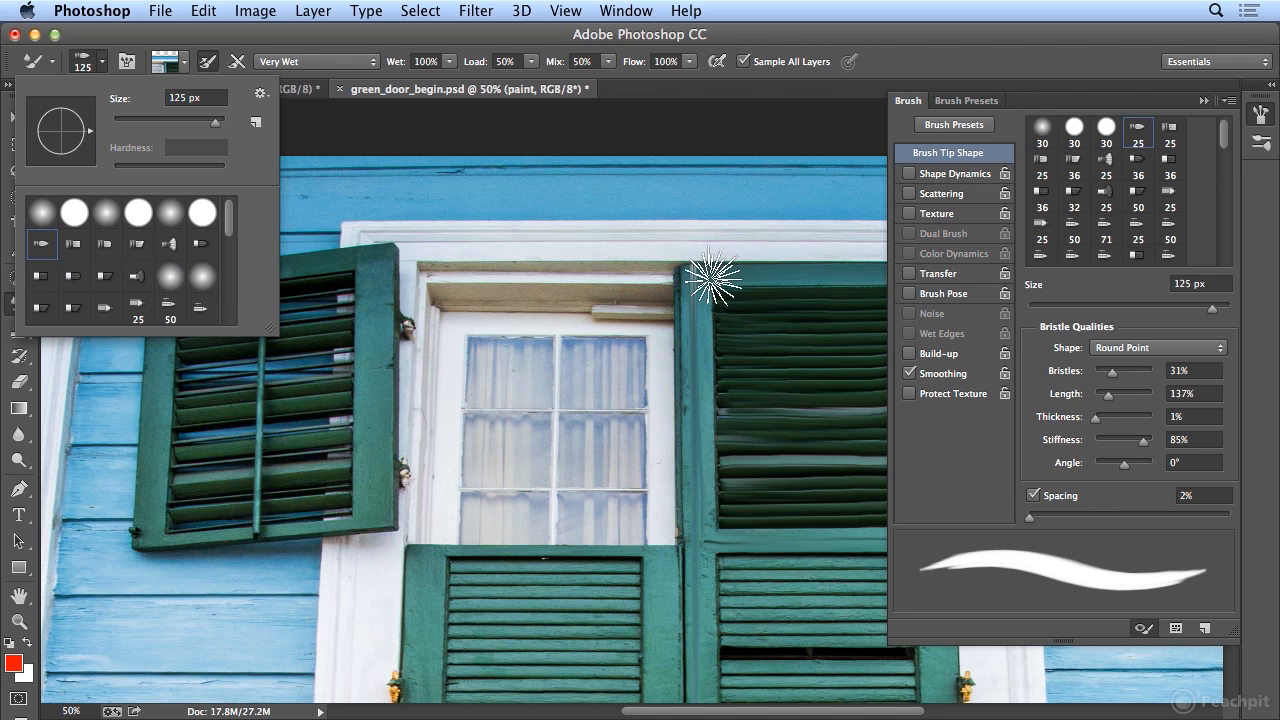
Step: Paint vertical strokes with the Round Point brush down the left stile of the upper-right shutter
click(692, 277)
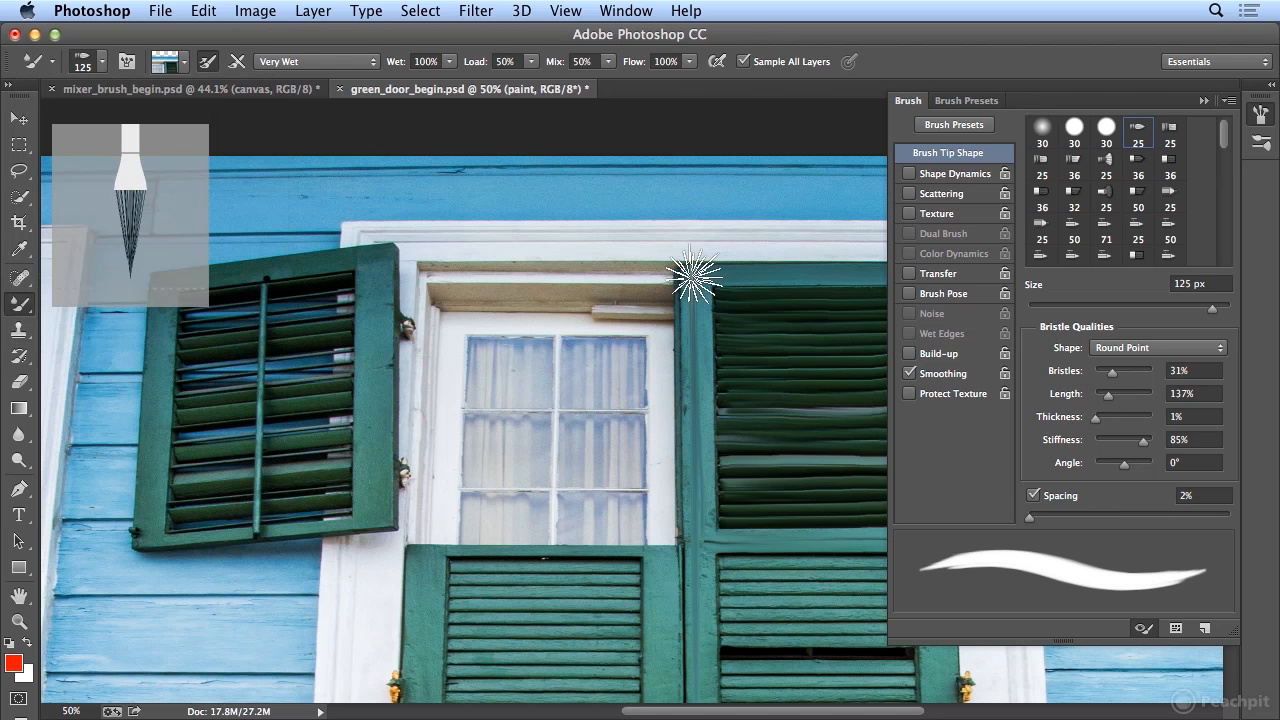
drag(693, 275, 707, 455)
drag(698, 298, 706, 552)
Step: Paint full-height strokes down the right door's left stile, finishing with a straight line from its top to its bottom
key(super+minus)
key(super+minus)
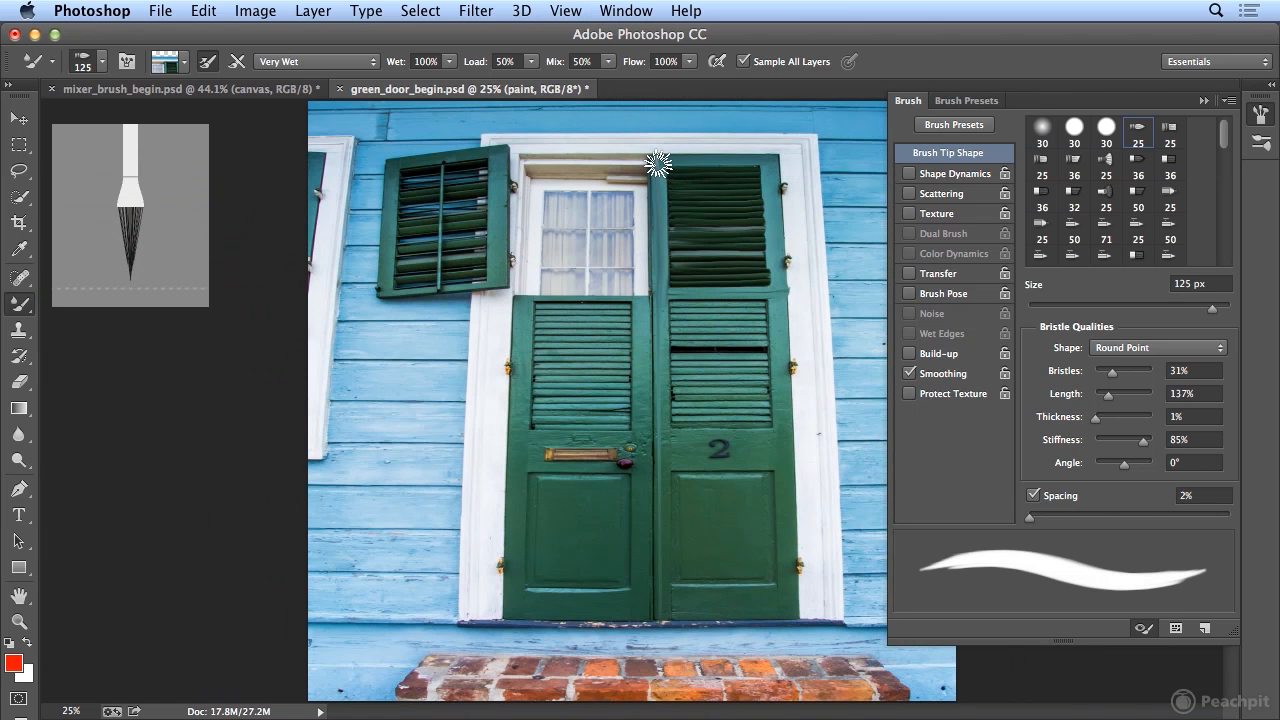
drag(660, 160, 661, 618)
drag(661, 164, 669, 609)
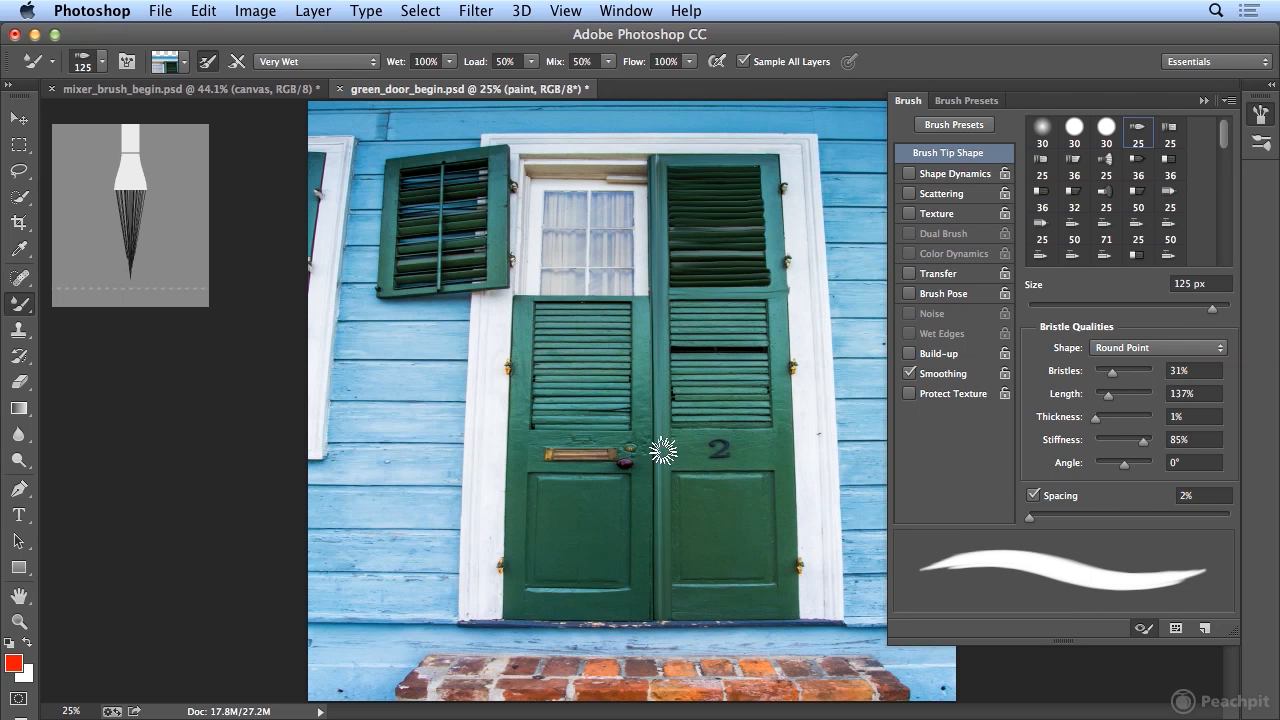
click(655, 165)
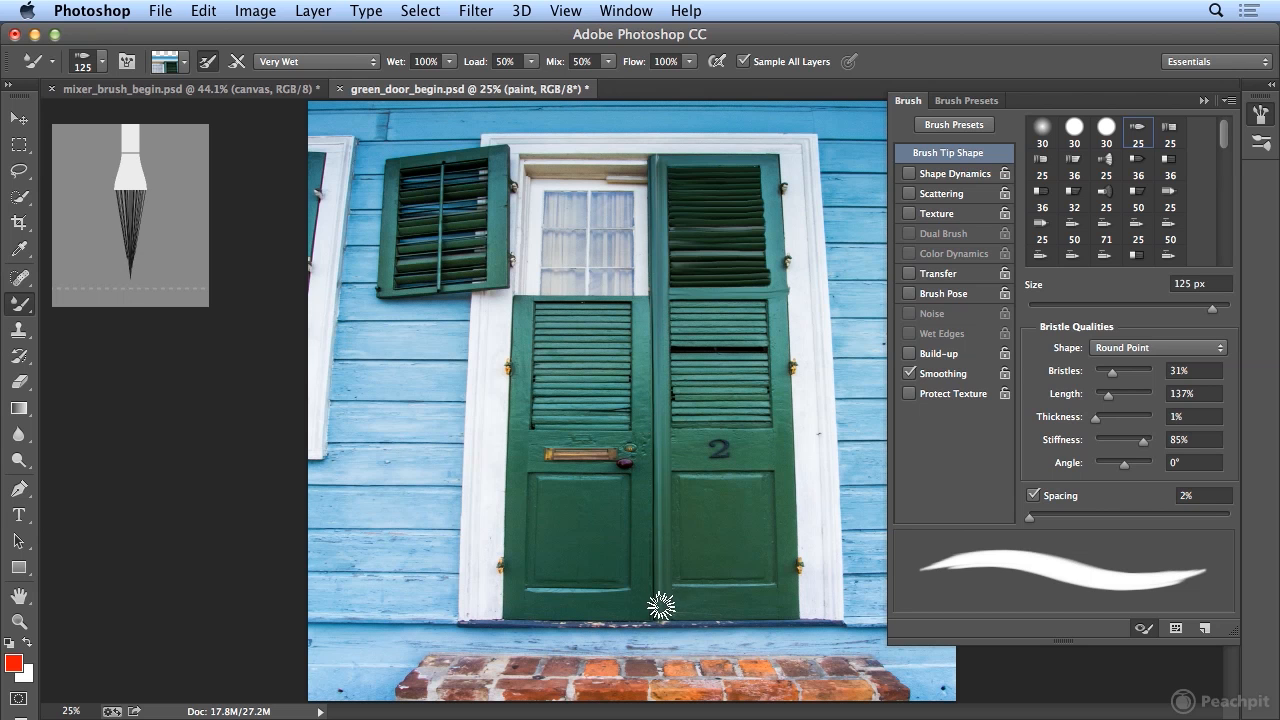
shift+click(661, 614)
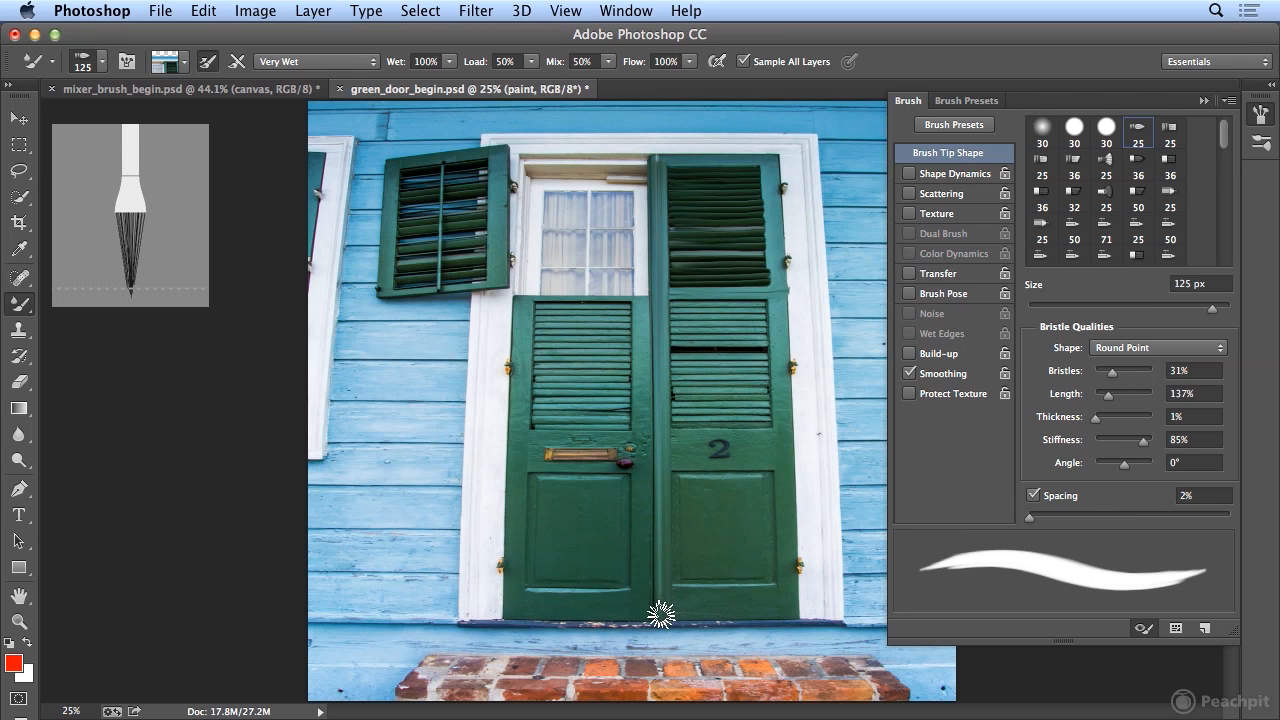
Step: Choose the Round Watercolor erodible brush tip at 25 px for the details on the right door
key(super+plus)
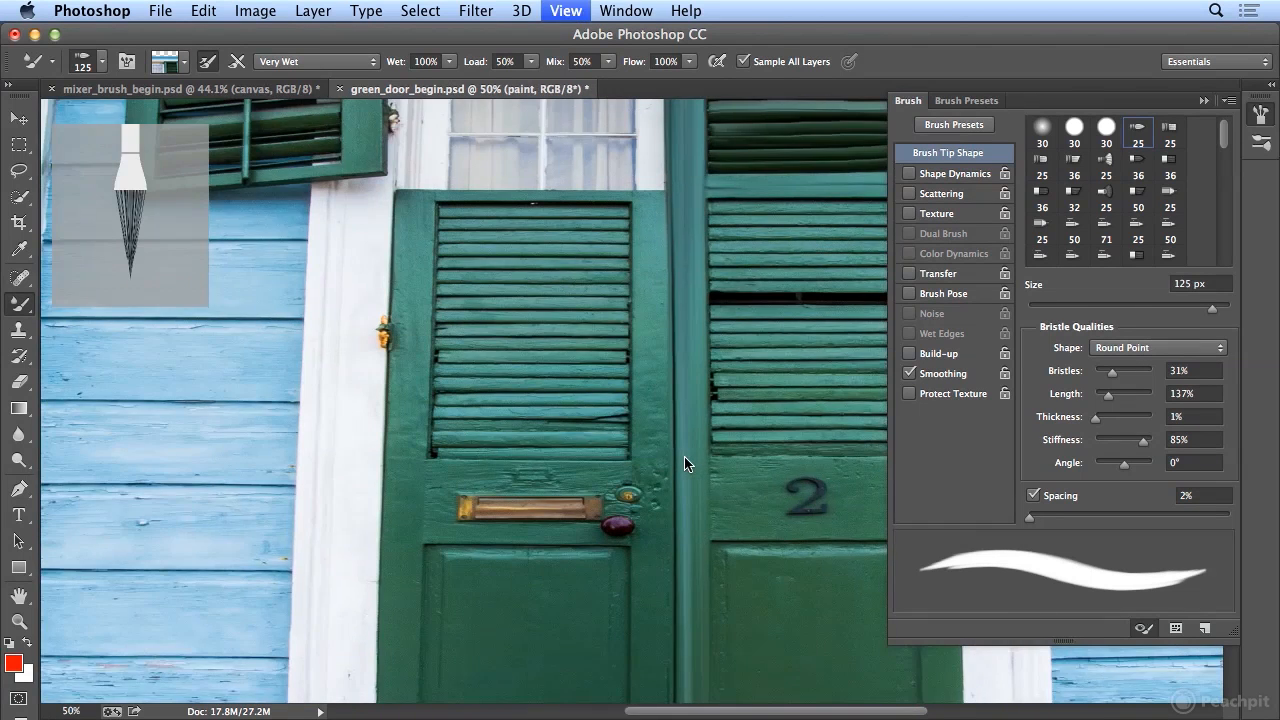
key(super+plus)
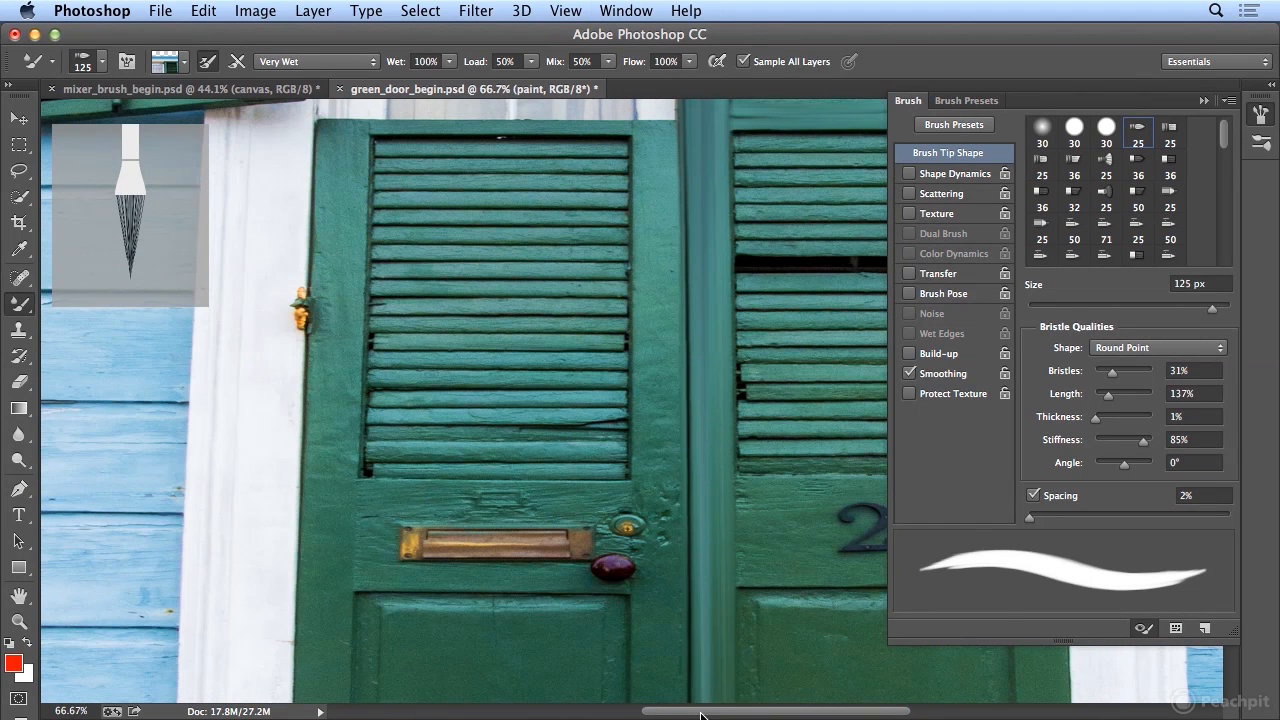
drag(701, 716, 787, 716)
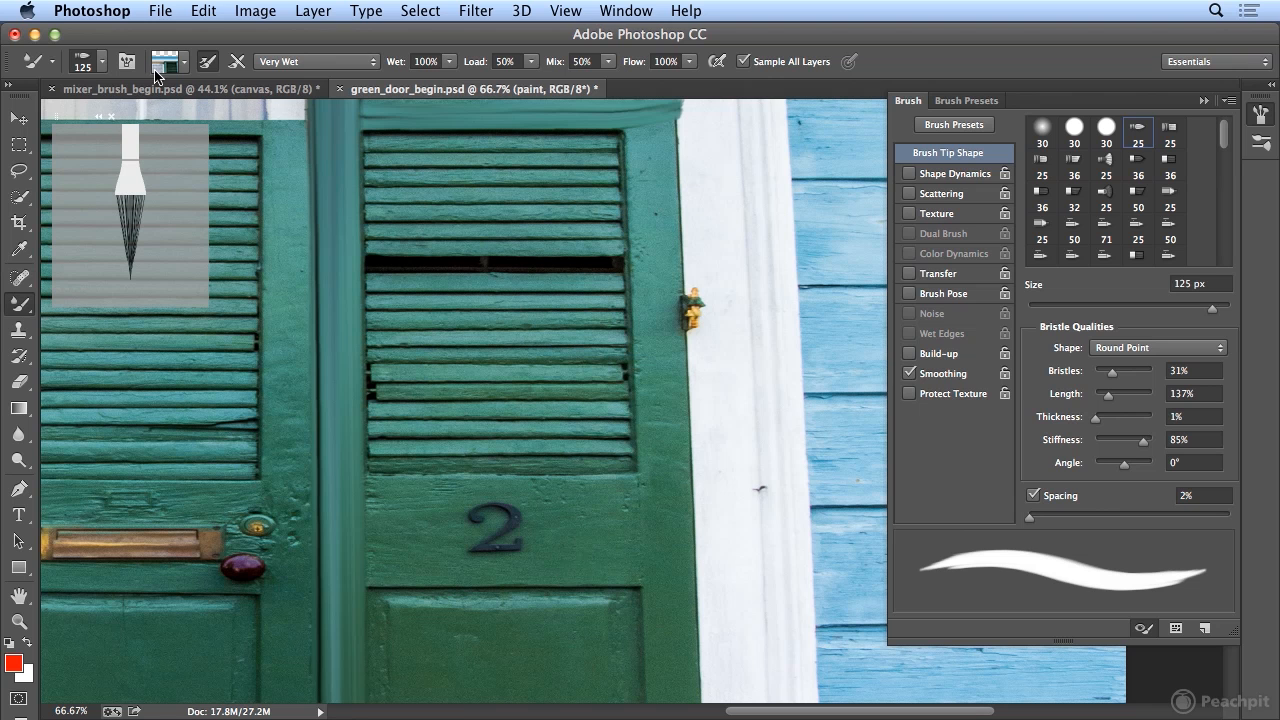
click(100, 63)
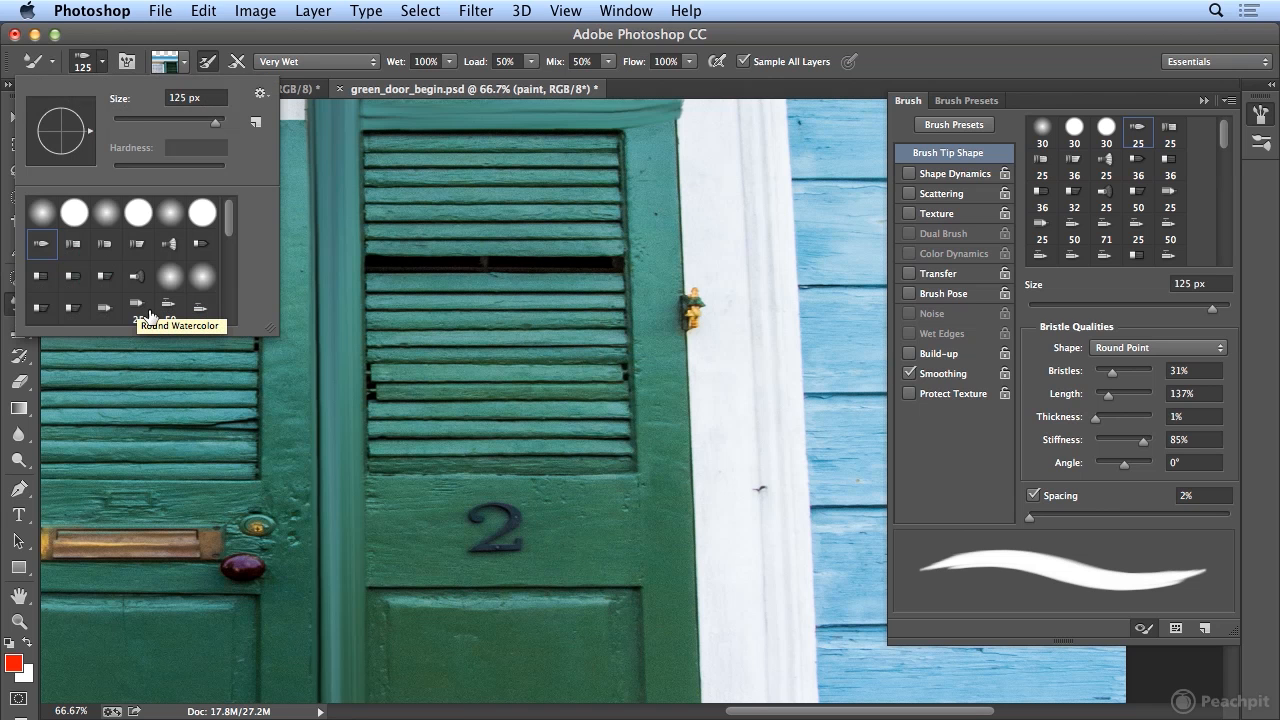
click(143, 316)
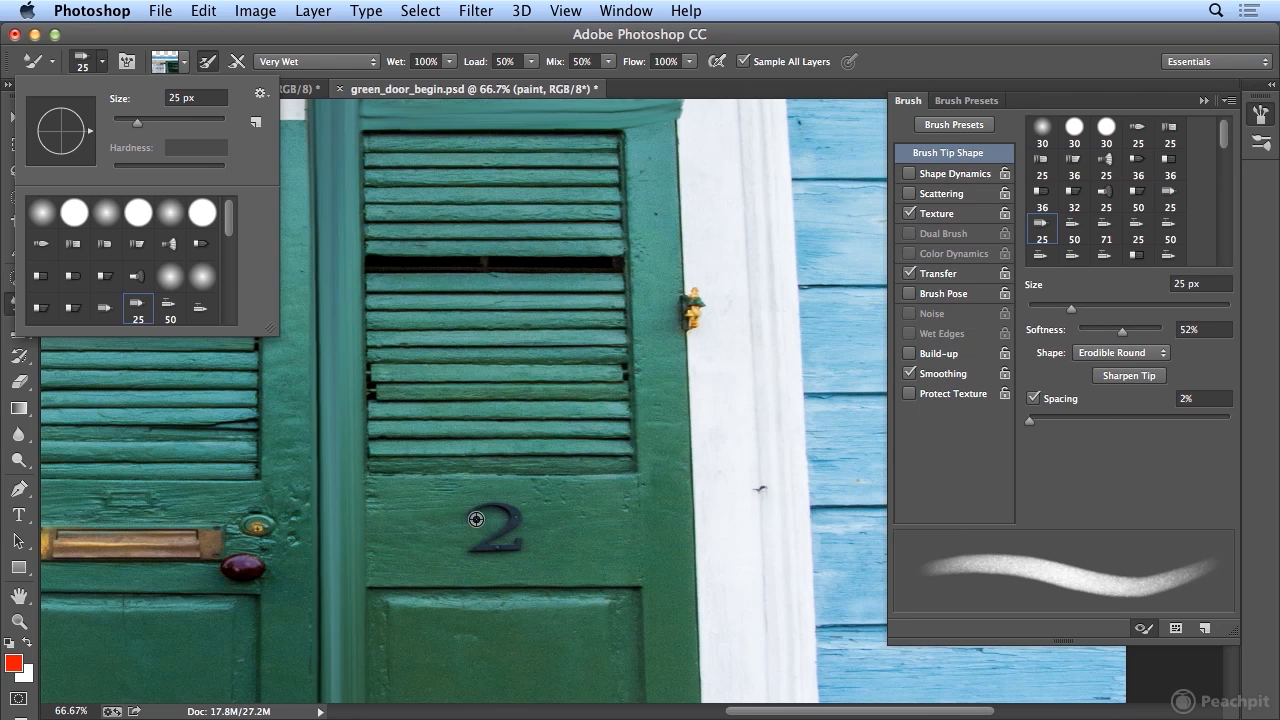
Step: Sample the number 2 and the dark purple doorknob in turn, painting over each with the 25 px erodible Mixer Brush
alt+click(476, 519)
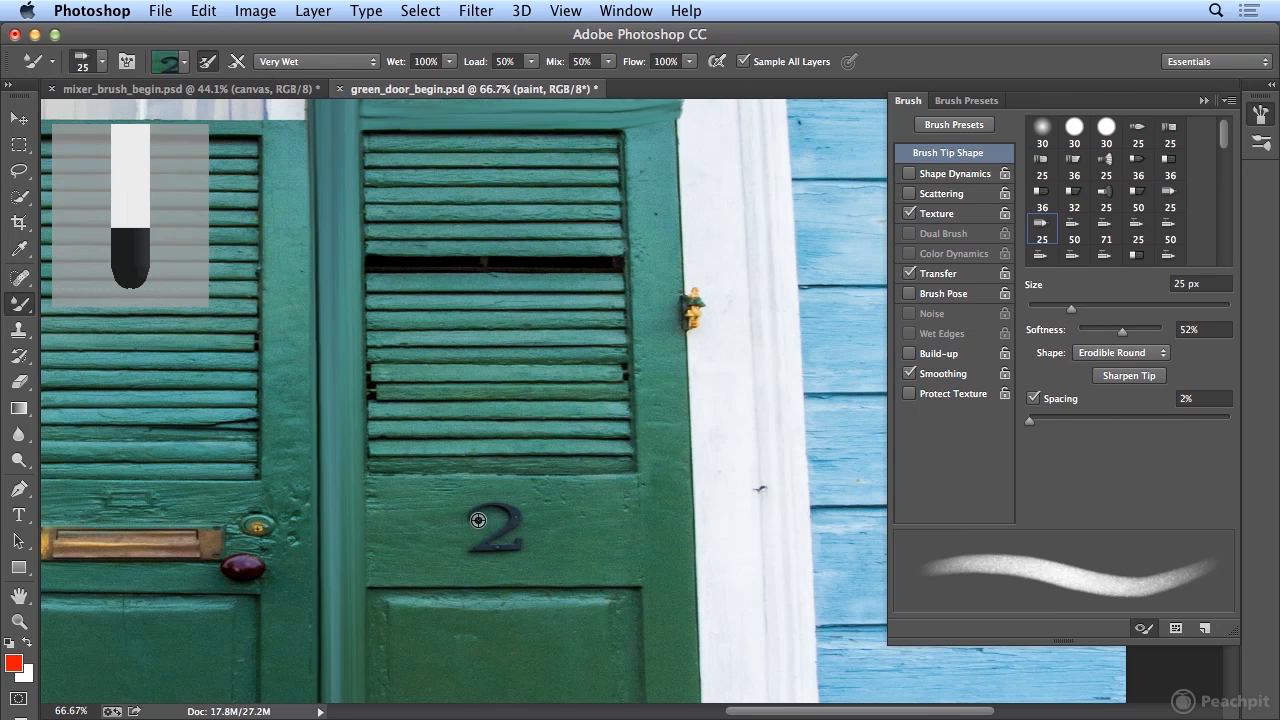
mouse_move(481, 520)
mouse_down()
mouse_move(513, 509)
mouse_move(499, 534)
mouse_move(514, 527)
mouse_move(471, 547)
mouse_move(515, 548)
mouse_move(473, 552)
mouse_move(521, 553)
mouse_move(495, 537)
mouse_up()
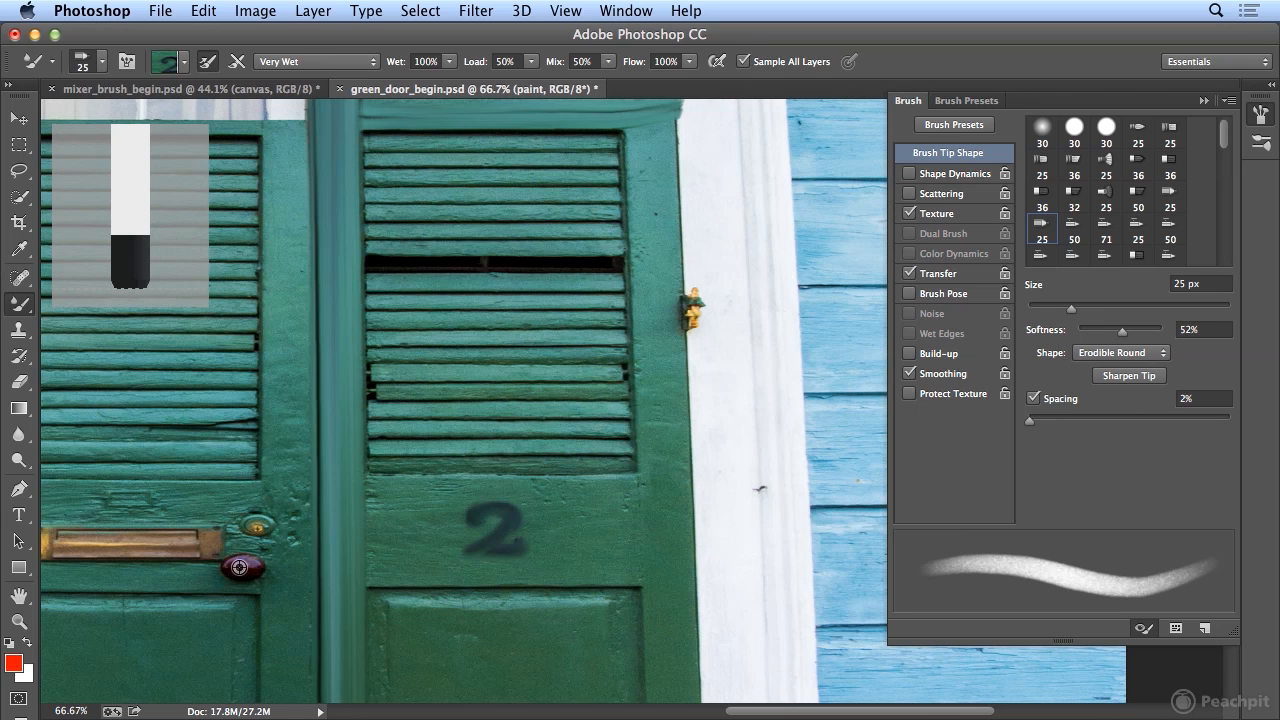
alt+click(239, 567)
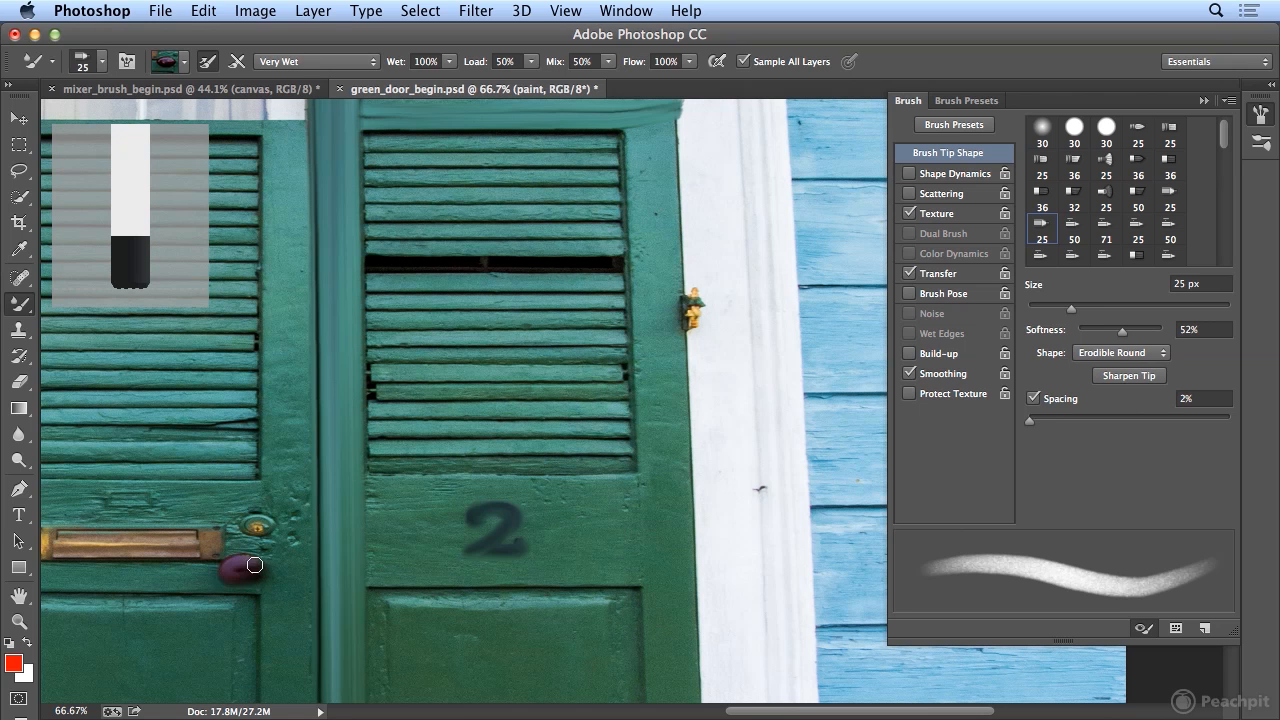
drag(239, 574, 236, 567)
key(super+z)
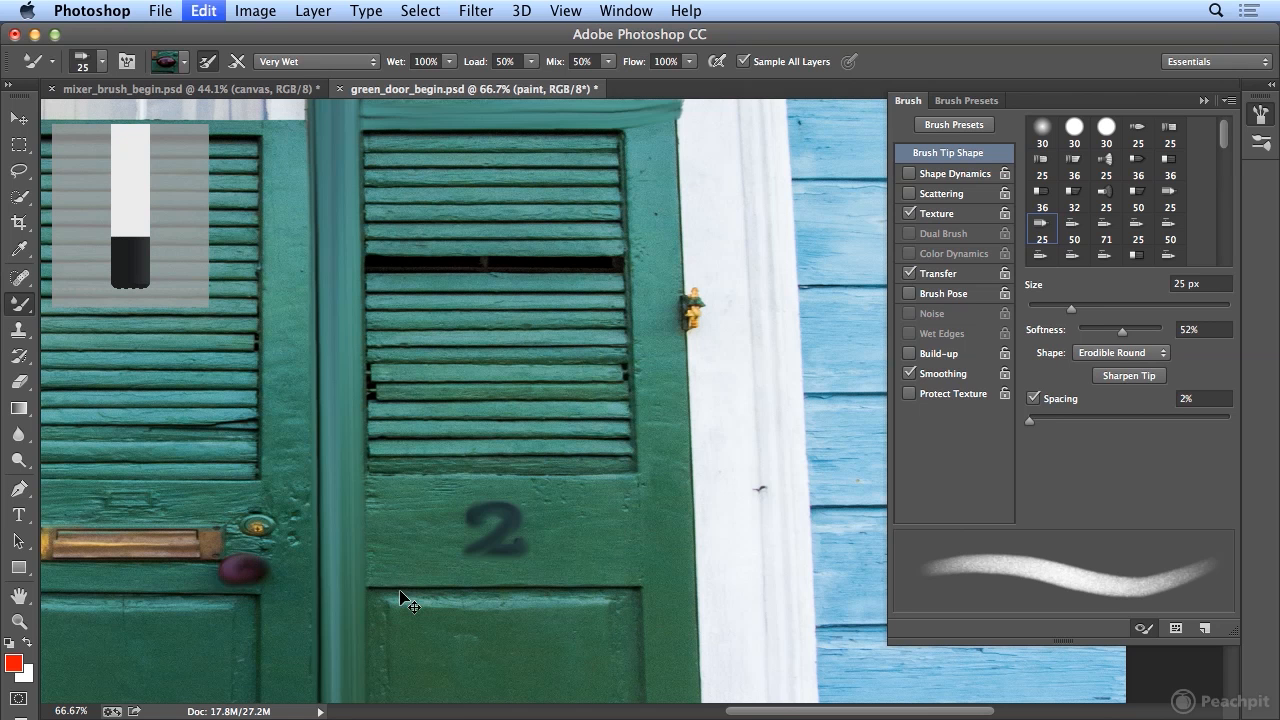
mouse_move(245, 563)
mouse_down()
mouse_move(231, 572)
mouse_move(246, 577)
mouse_move(242, 565)
mouse_up()
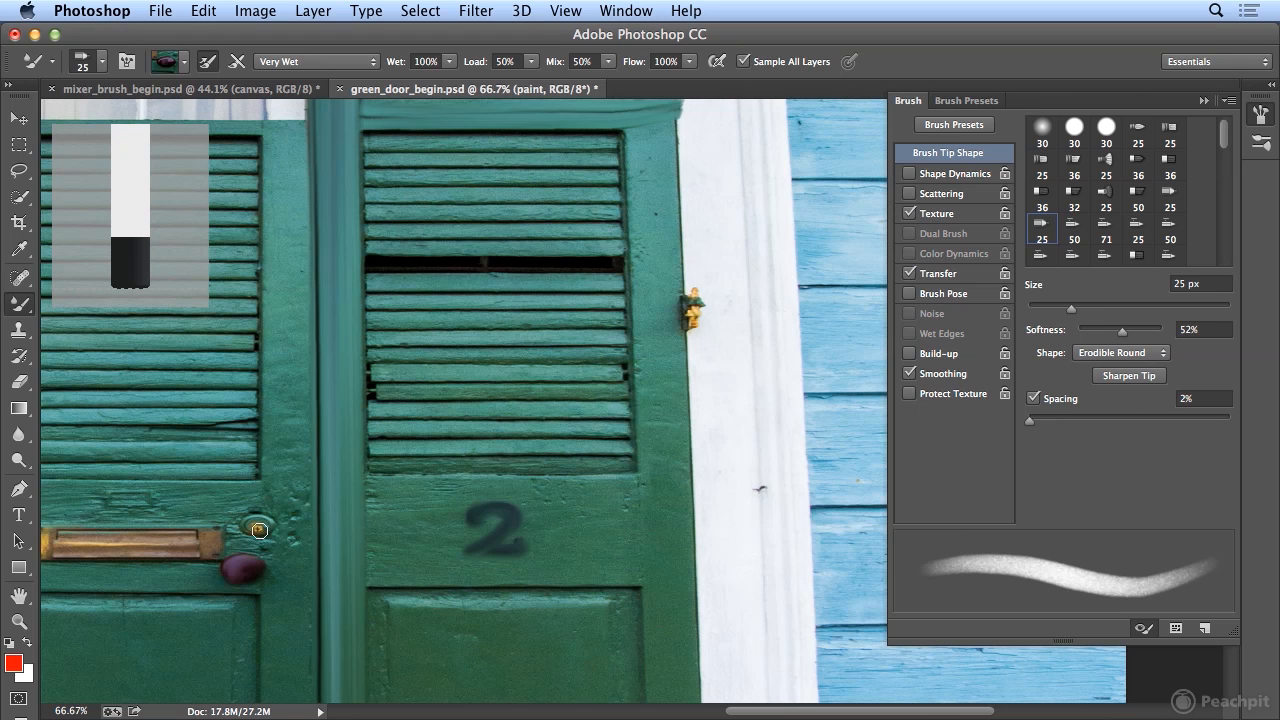
Step: Sample and paint over the round lock above the doorknob and the brass mail slot on the left door
alt+click(257, 529)
mouse_move(253, 529)
mouse_down()
mouse_move(267, 531)
mouse_move(235, 563)
mouse_move(458, 549)
mouse_up()
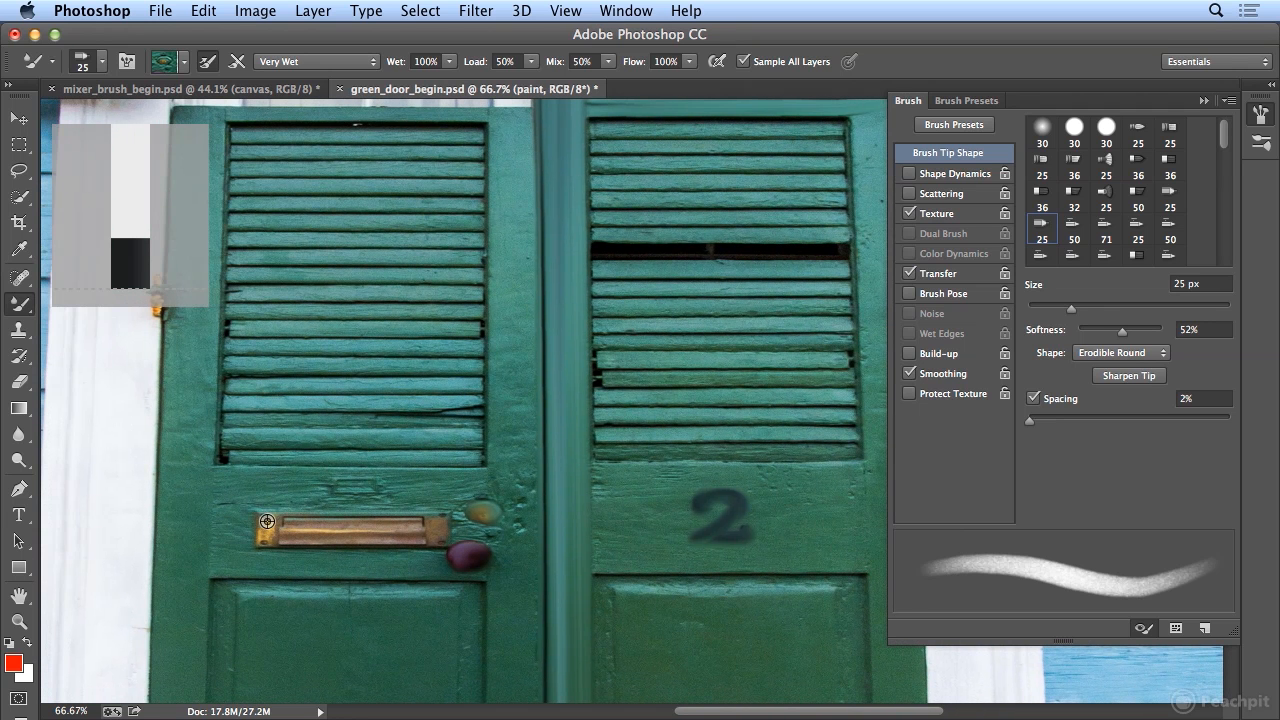
alt+click(267, 521)
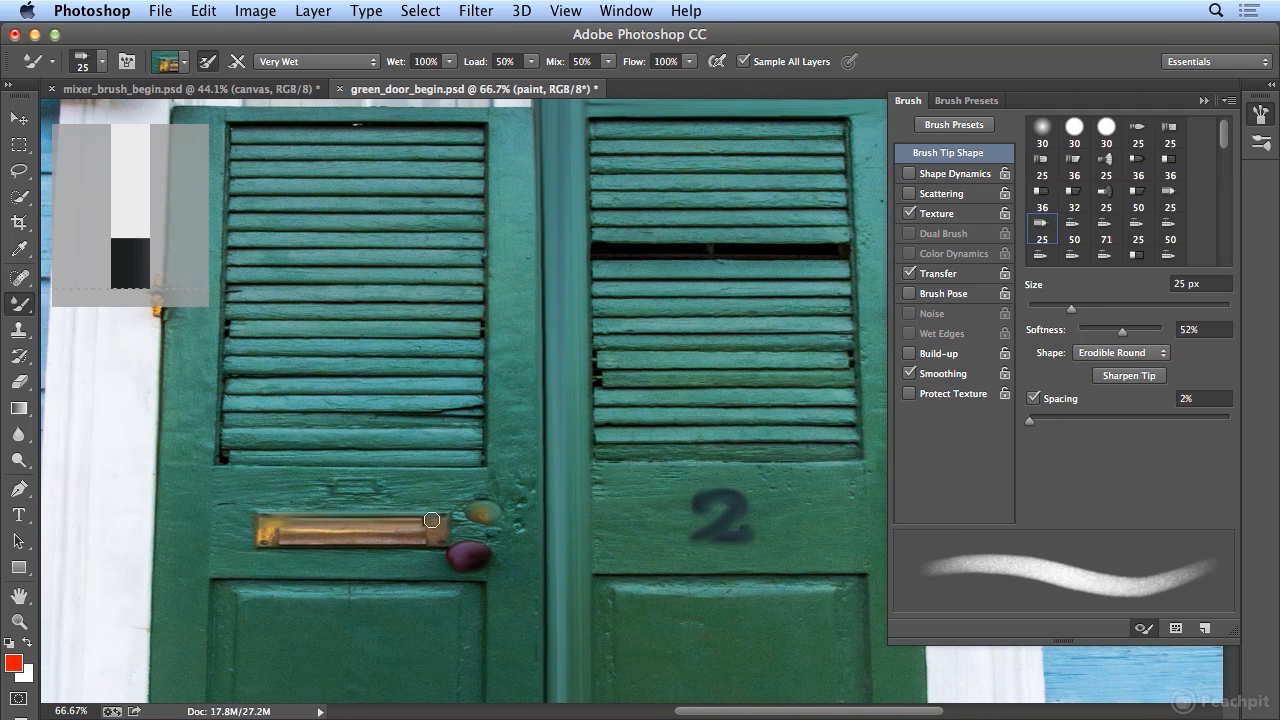
drag(267, 540, 274, 530)
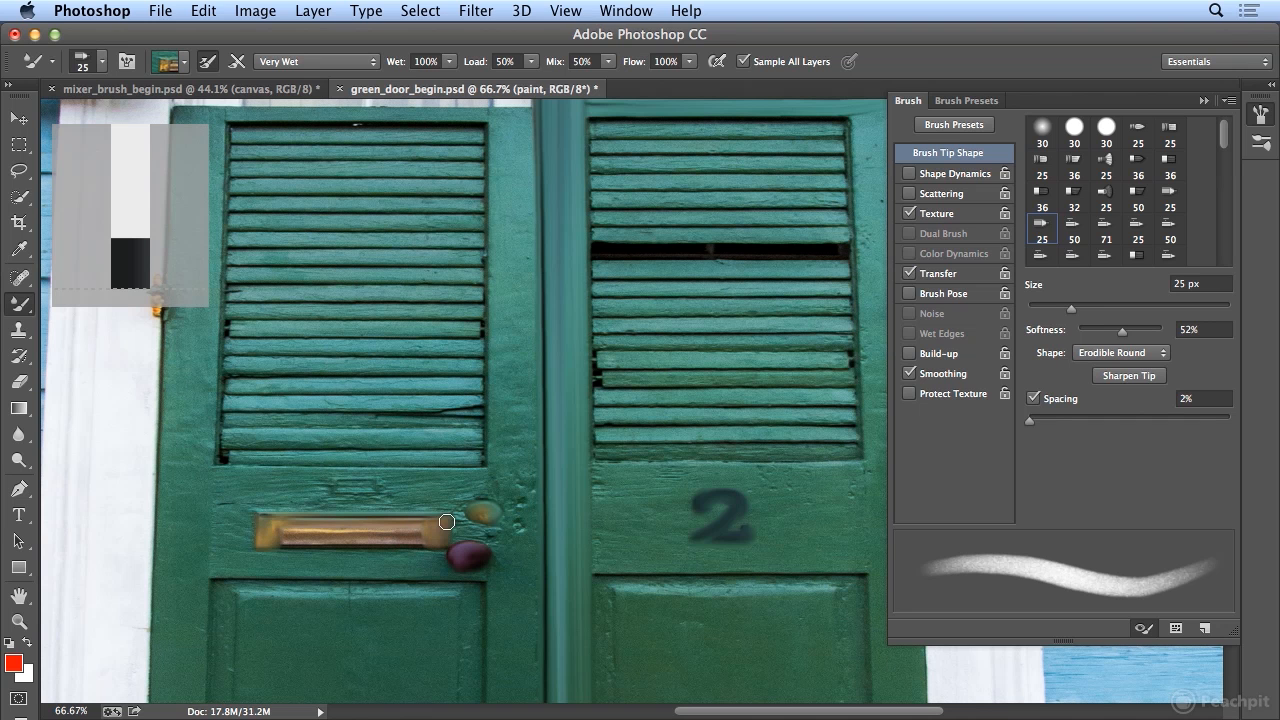
mouse_move(283, 543)
mouse_down()
mouse_move(424, 535)
mouse_move(294, 532)
mouse_move(432, 536)
mouse_up()
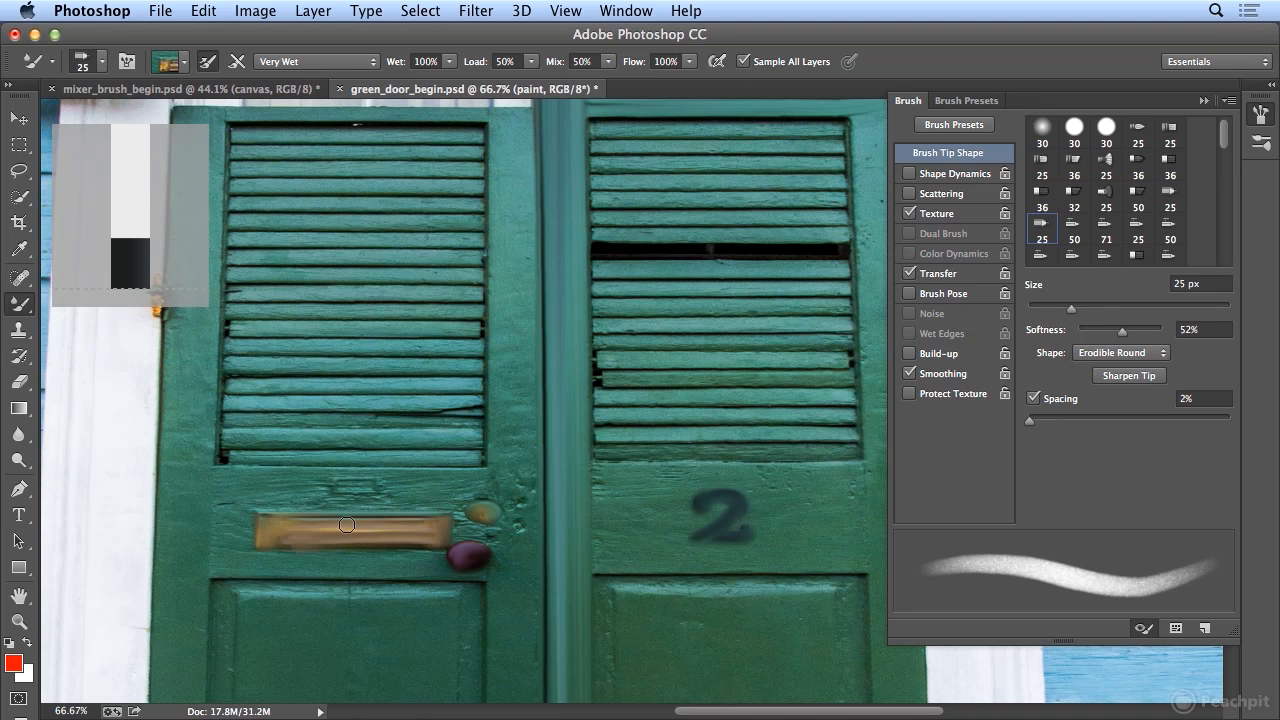
key(super+0)
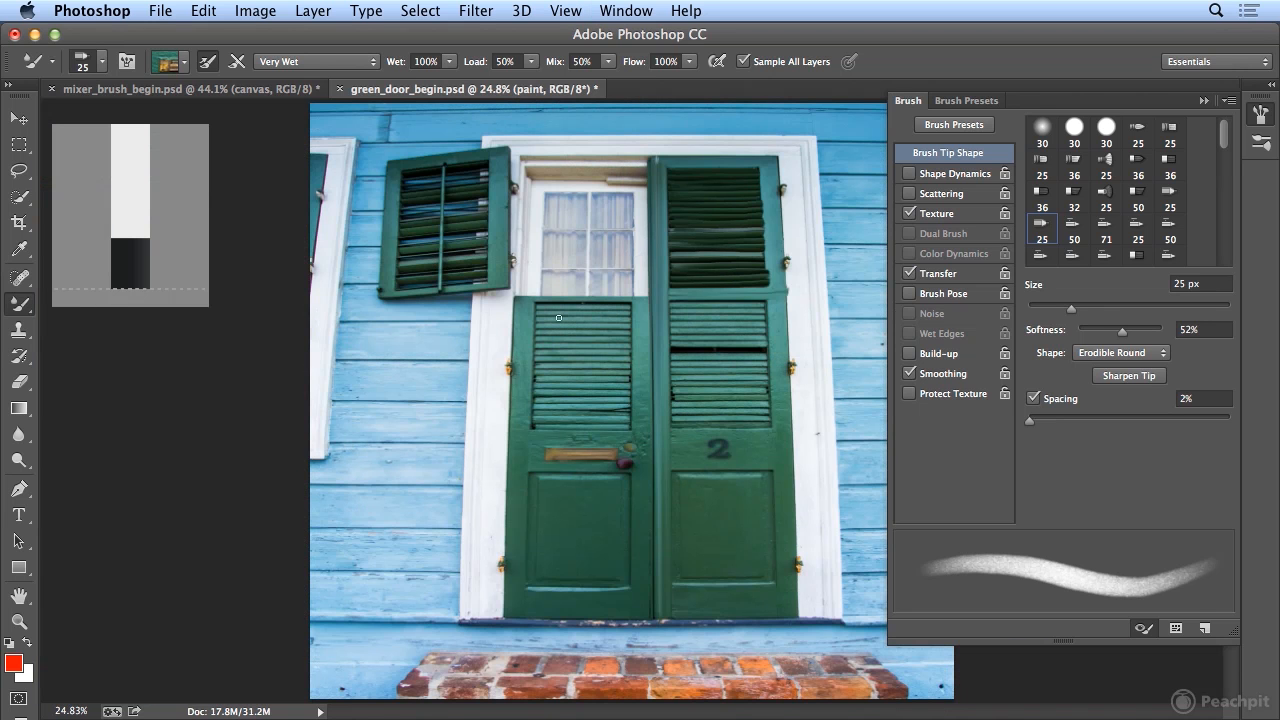
click(184, 62)
click(55, 63)
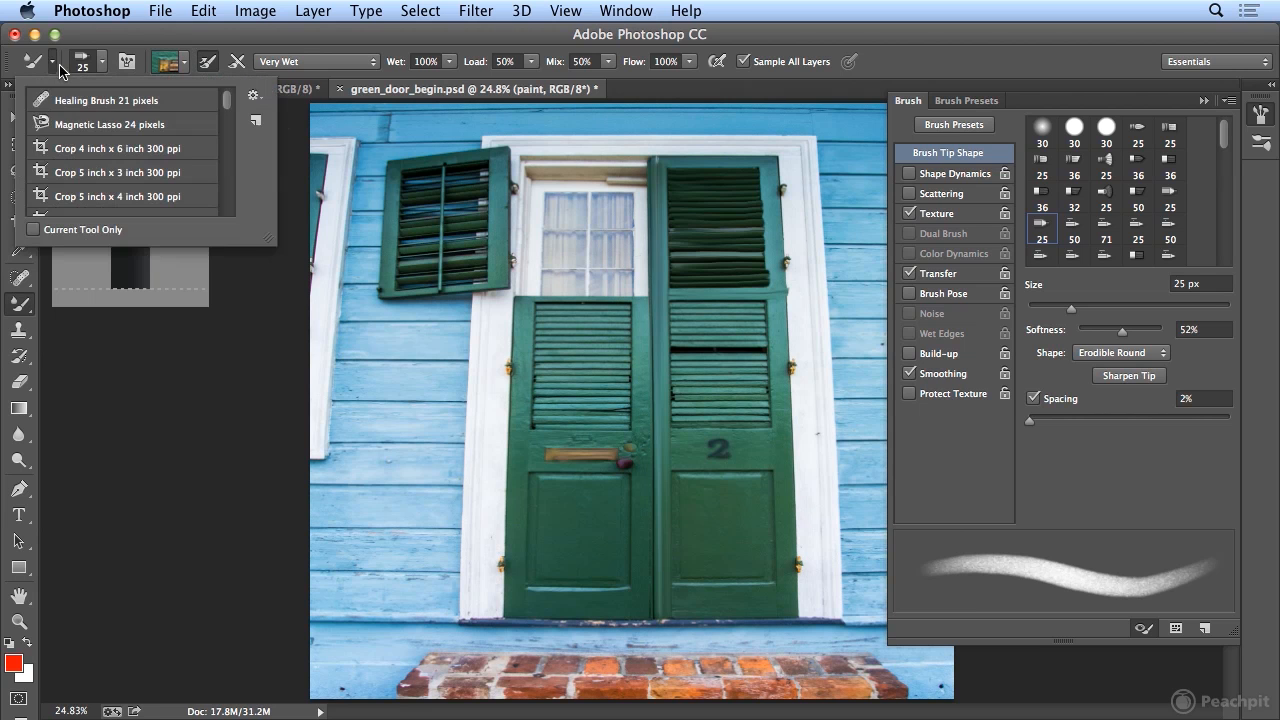
click(106, 62)
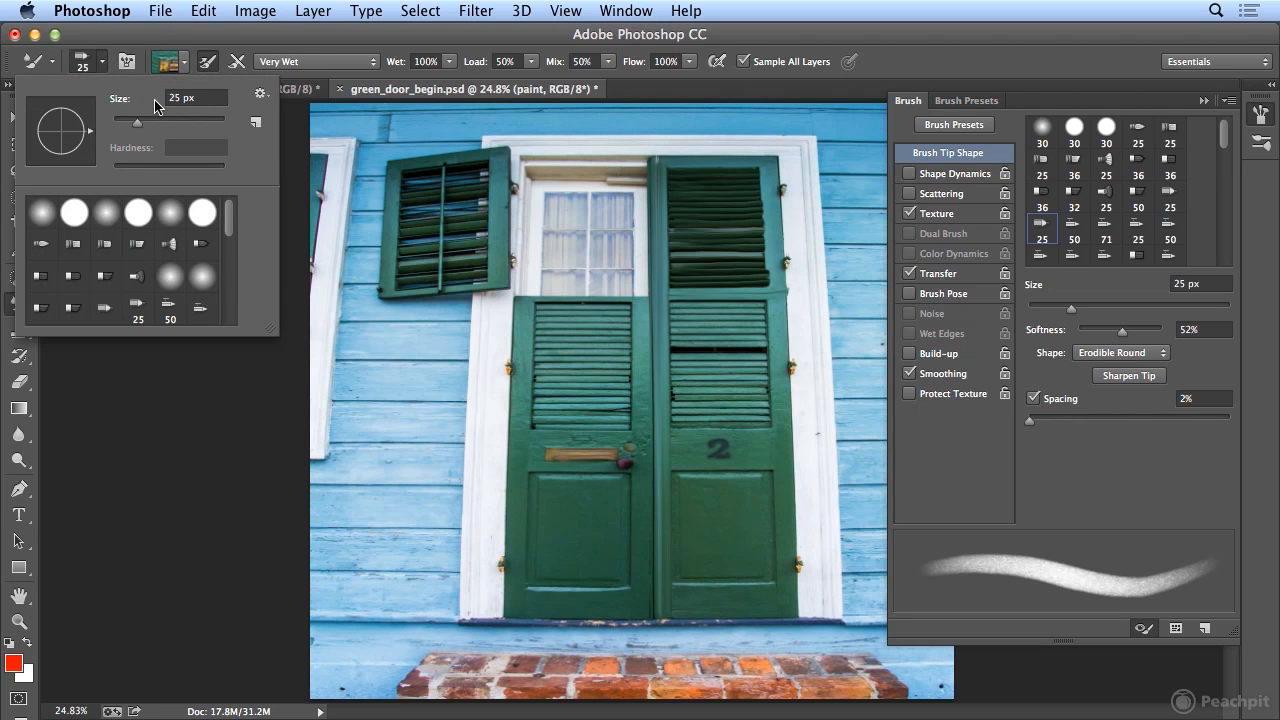
Step: Put away the brush settings and open green_door_end.psd with its layers displayed
click(1257, 115)
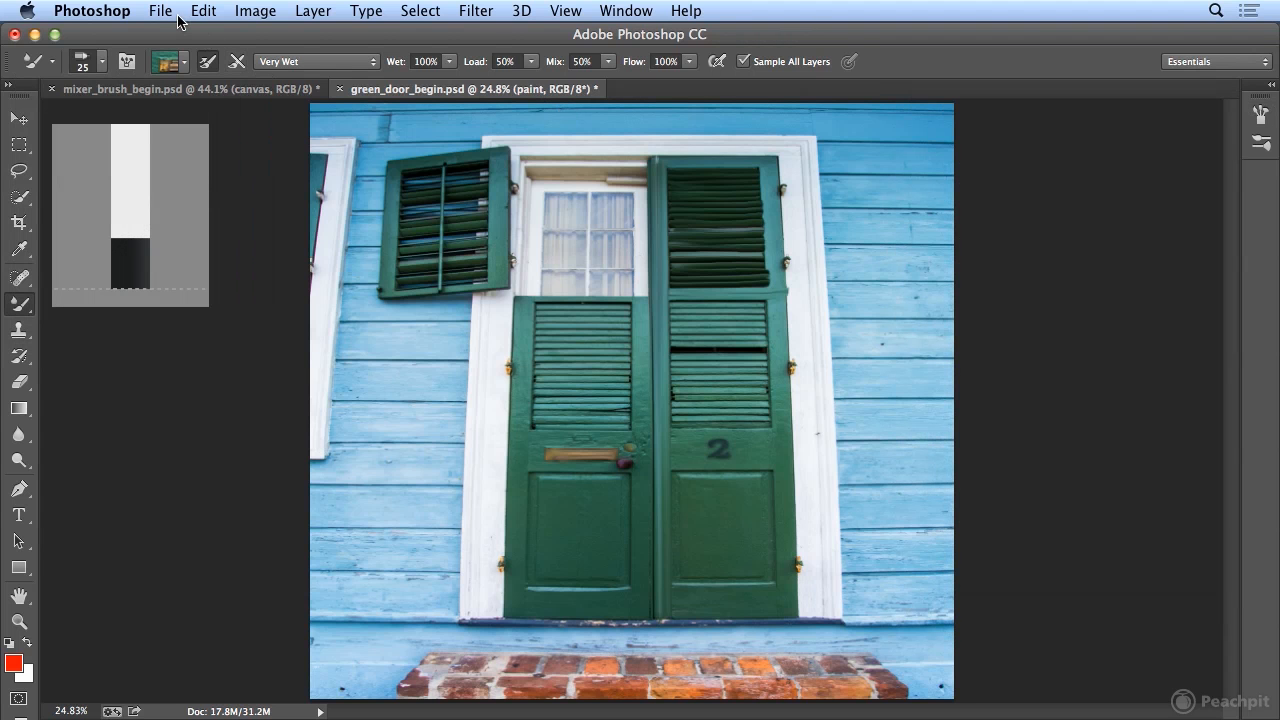
click(170, 18)
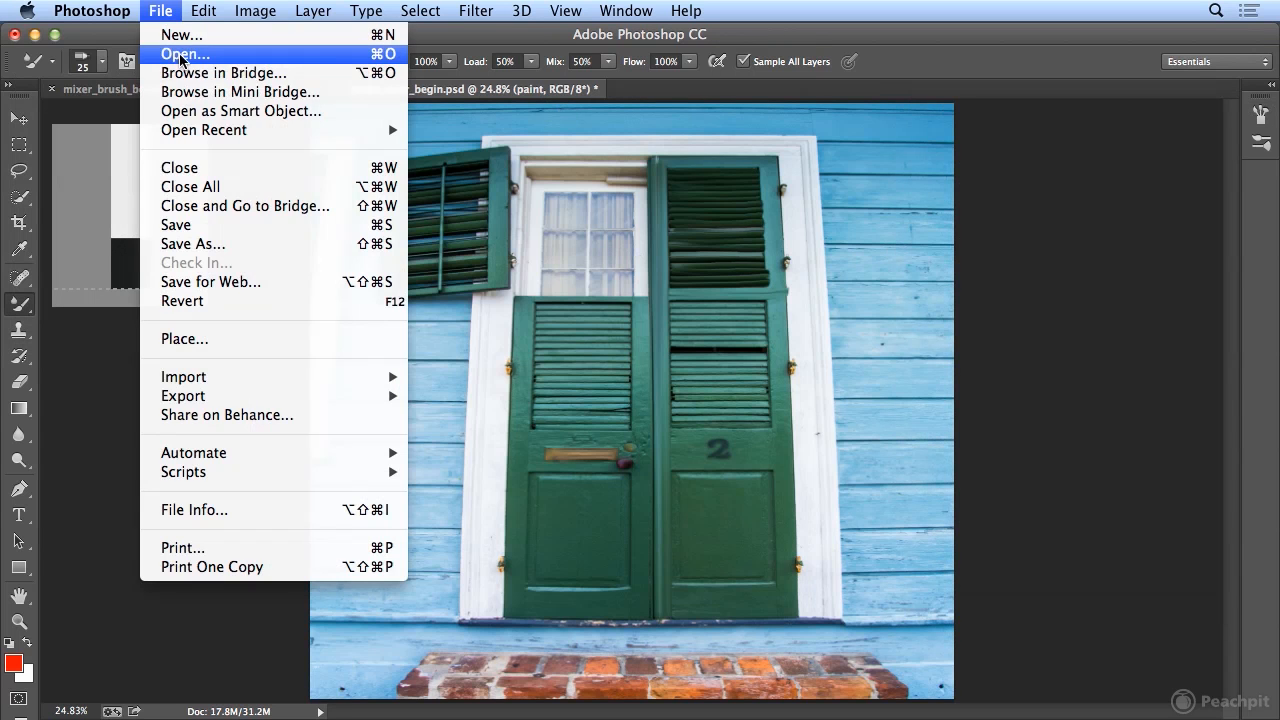
click(178, 50)
double_click(652, 230)
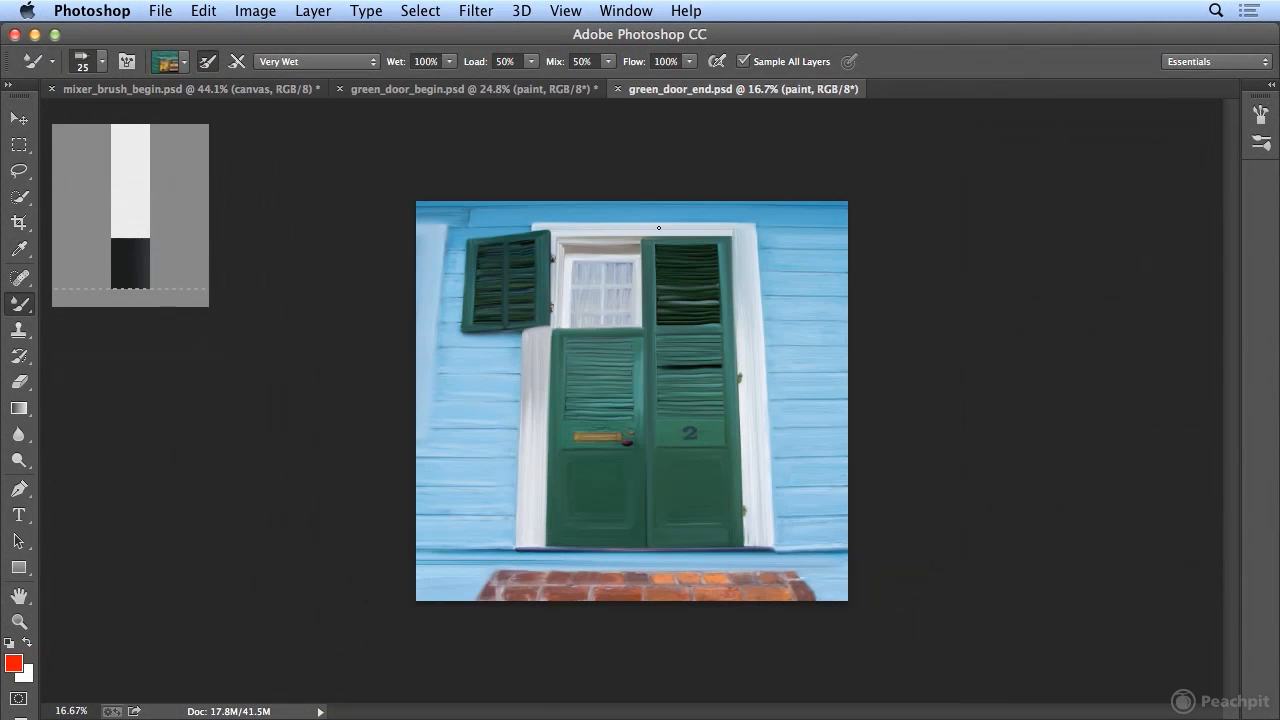
key(super+equal)
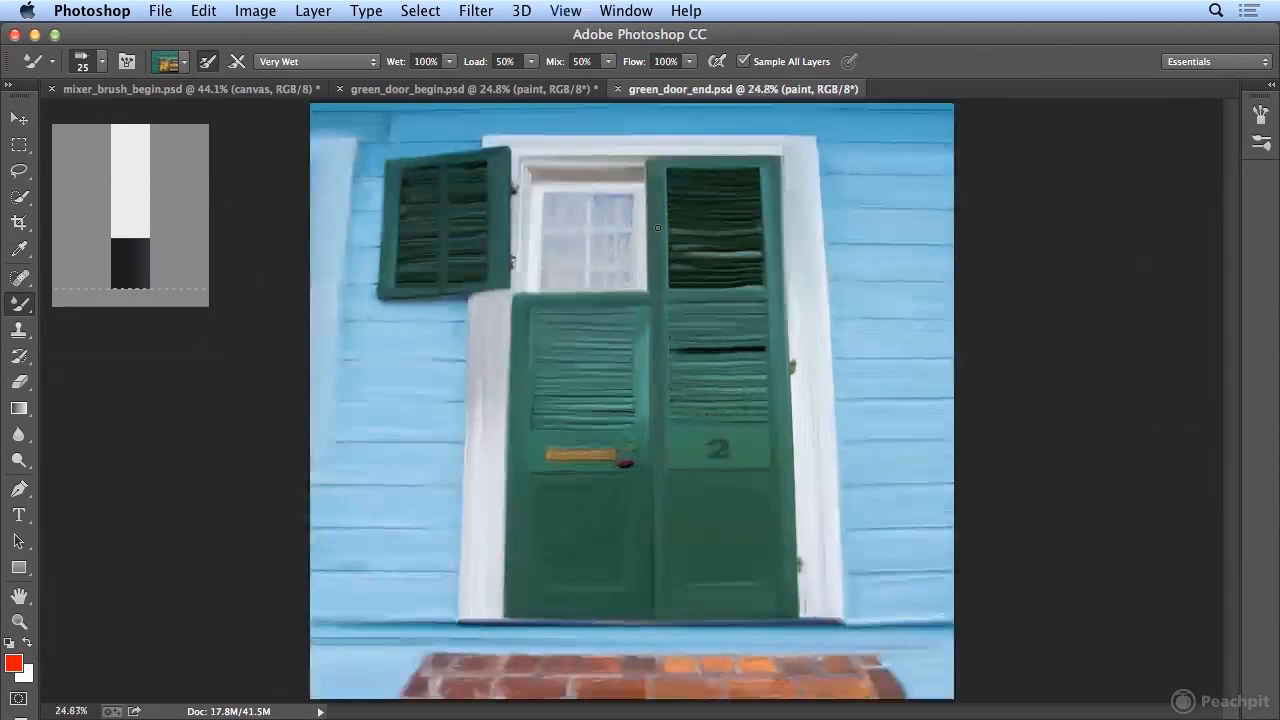
key(shift+Tab)
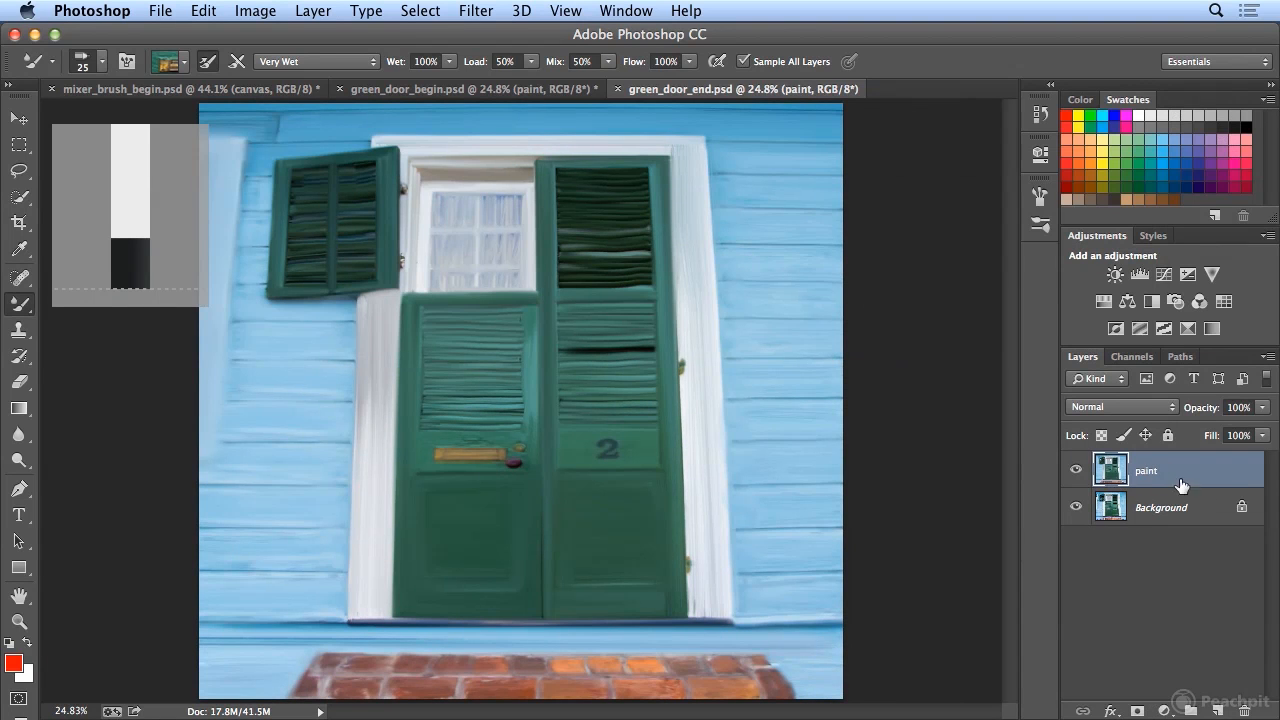
Step: Toggle the paint layer's visibility in green_door_begin.psd to compare the brushwork with the original photo
click(530, 89)
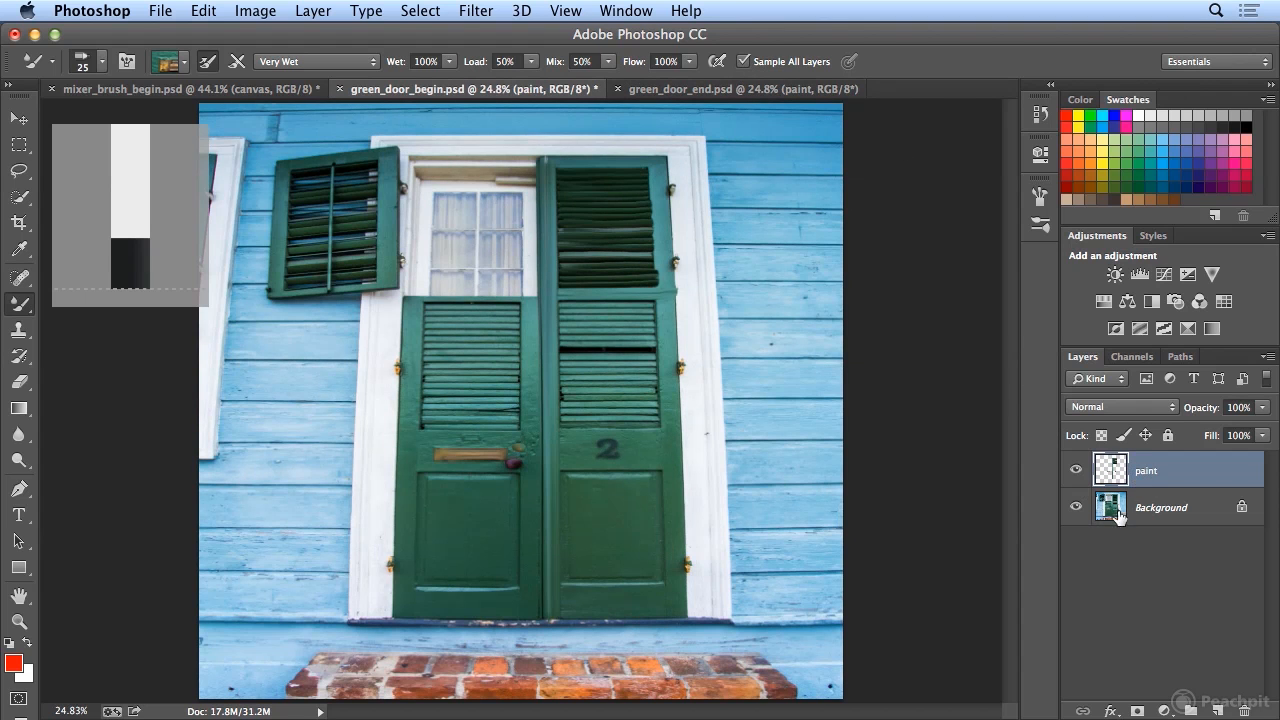
click(1076, 470)
click(1077, 472)
click(1076, 470)
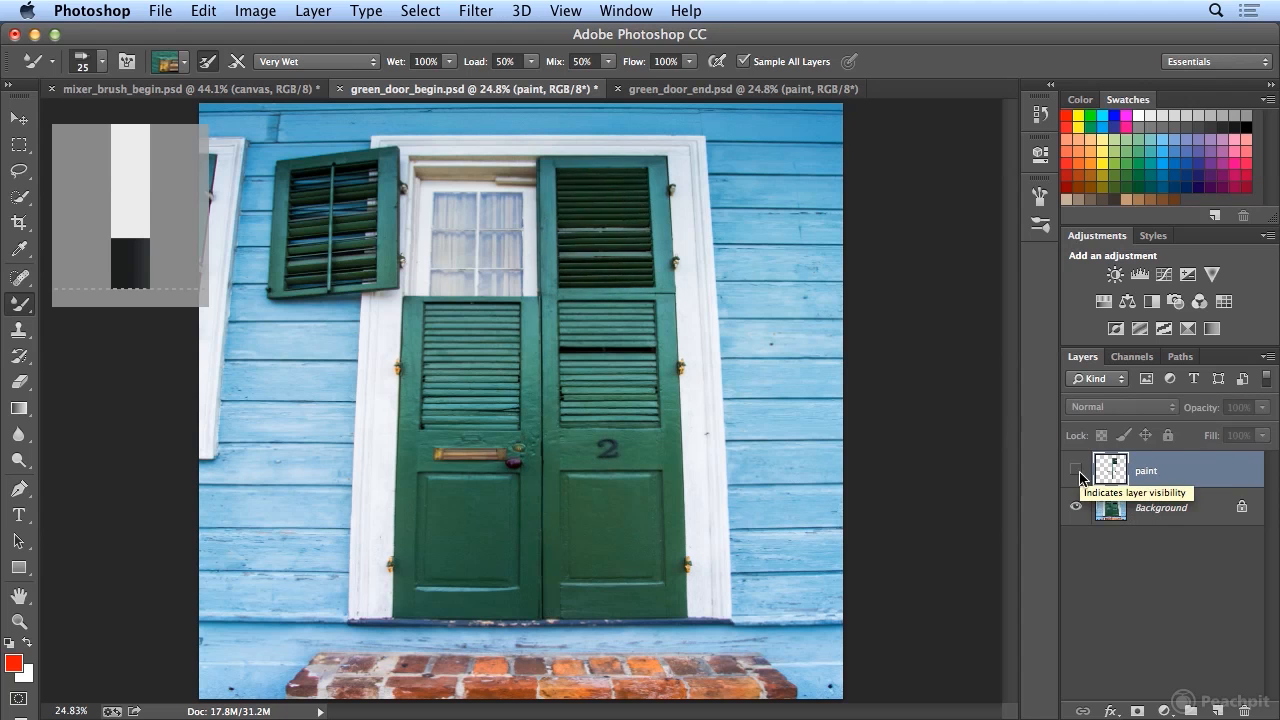
click(1077, 472)
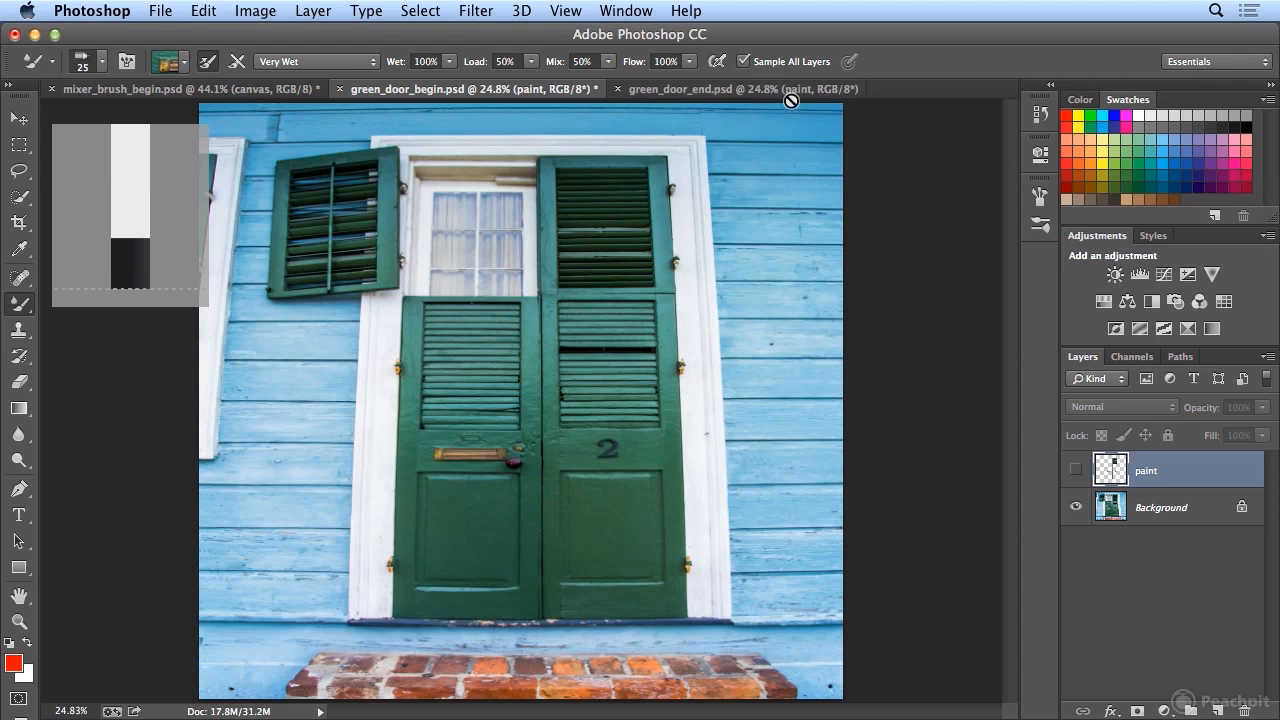
Step: Switch to green_door_end.psd and toggle its paint layer's visibility to compare the finished painting with the photo
click(724, 90)
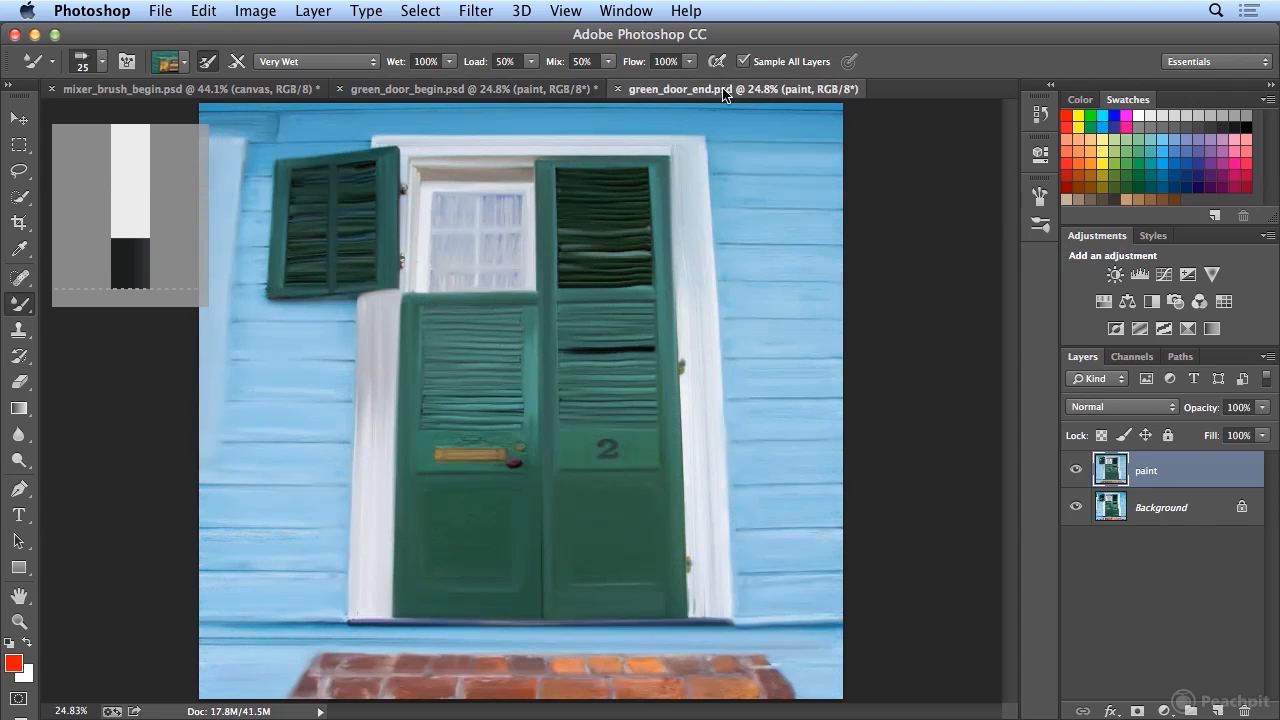
click(1076, 470)
click(1076, 471)
click(1076, 471)
click(1076, 471)
click(104, 61)
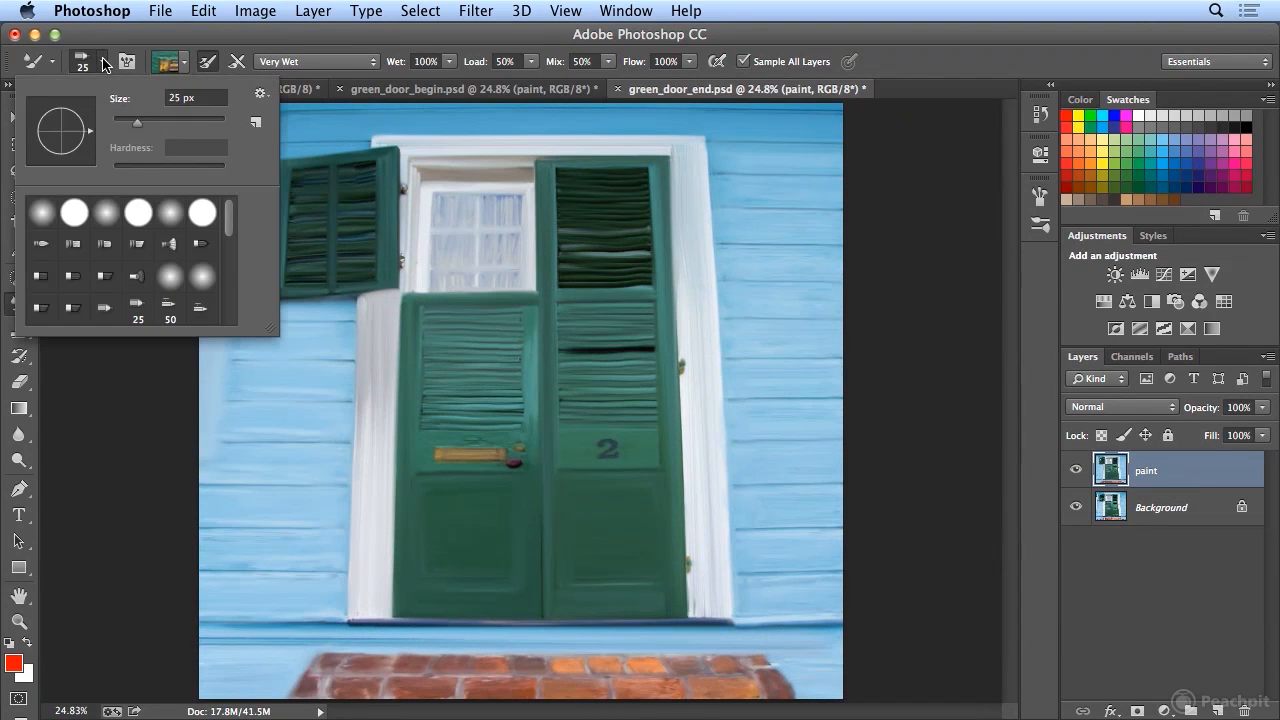
click(104, 61)
click(26, 306)
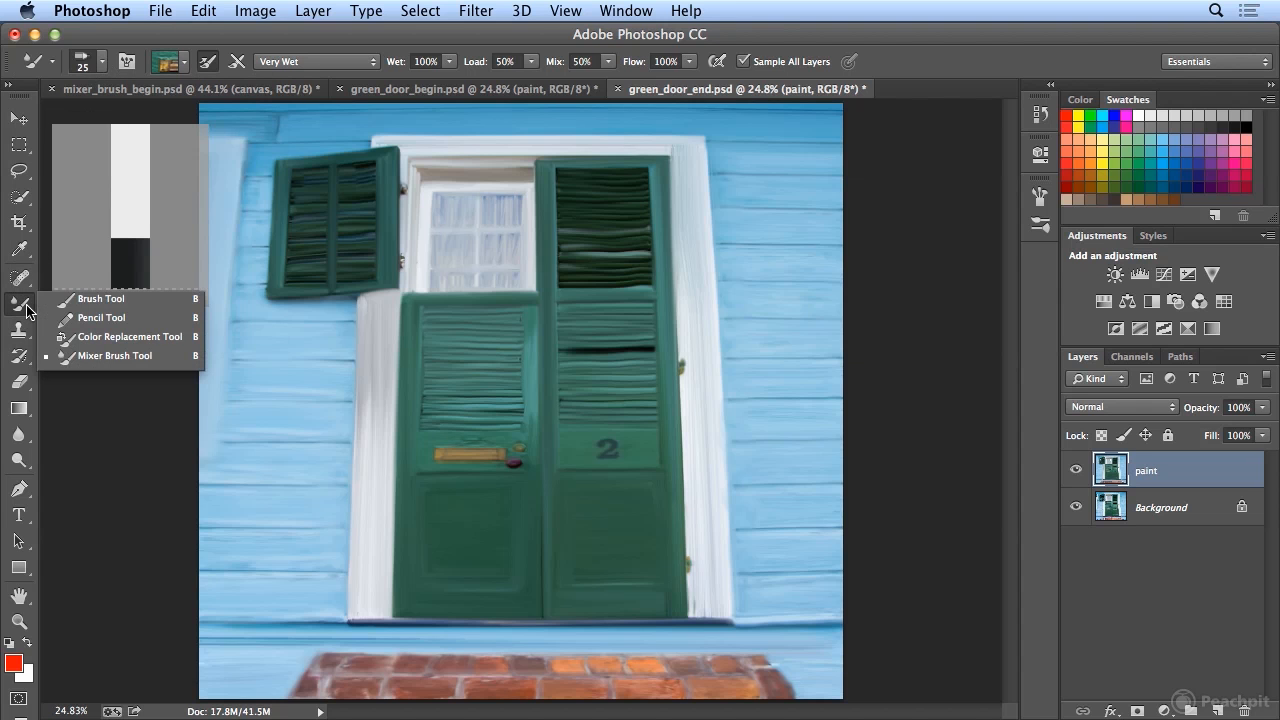
click(25, 305)
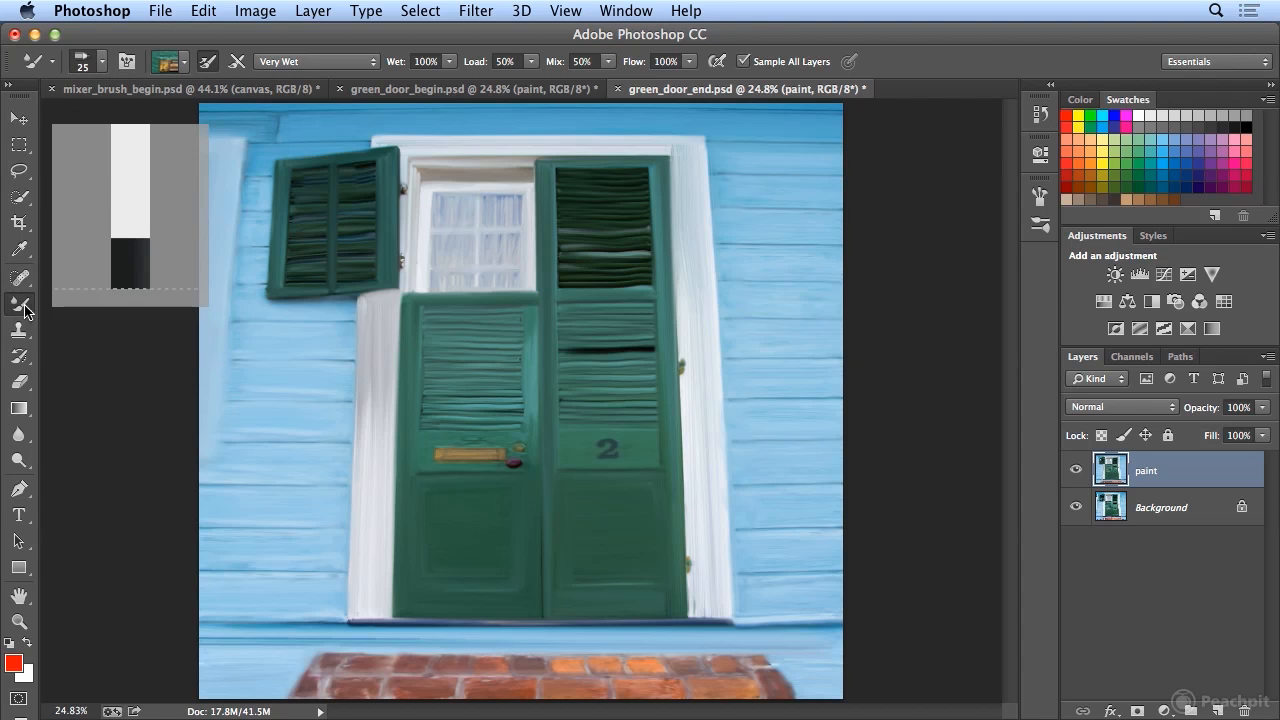